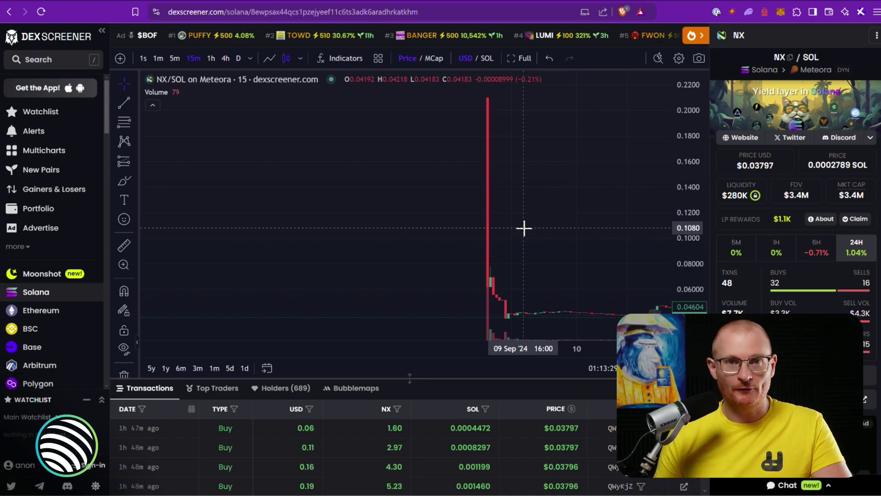
Zoom into the NX/SOL chart and select the price-range measure tool.
scroll(524, 228, up, 4)
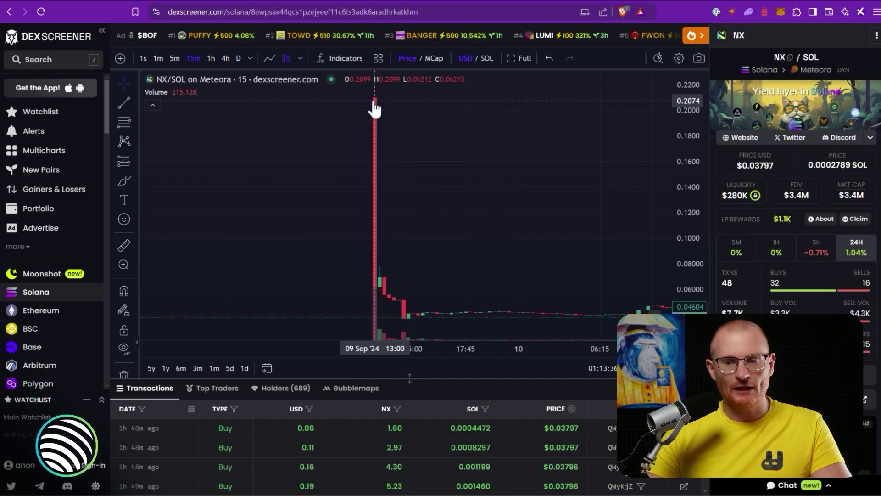
click(124, 246)
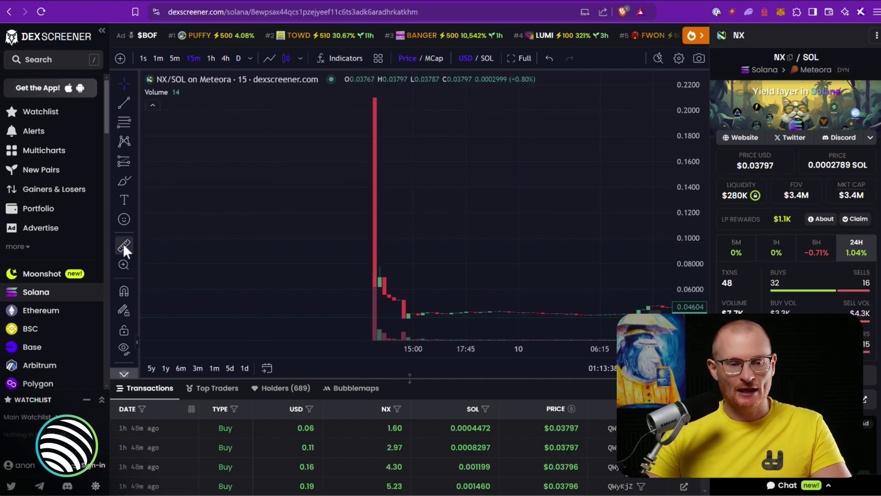
Measure the roughly 78% drop from the 0.2095 spike top to the current price, then chart by market cap.
click(374, 97)
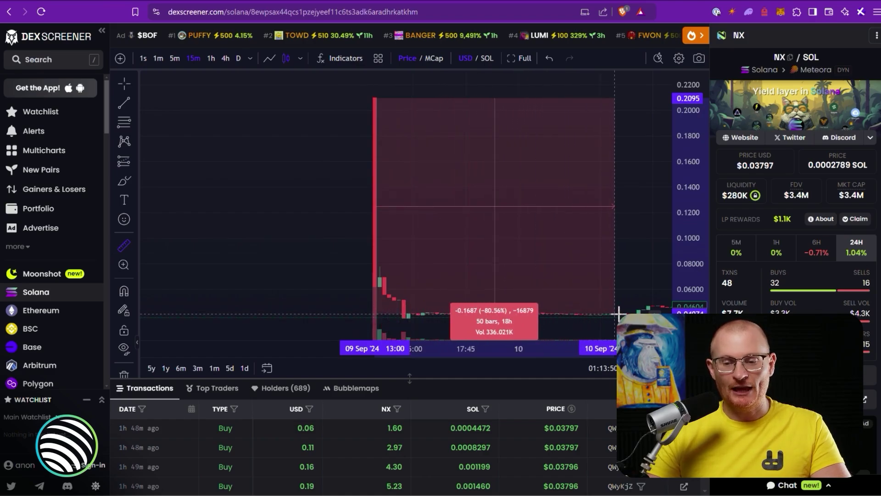
click(669, 307)
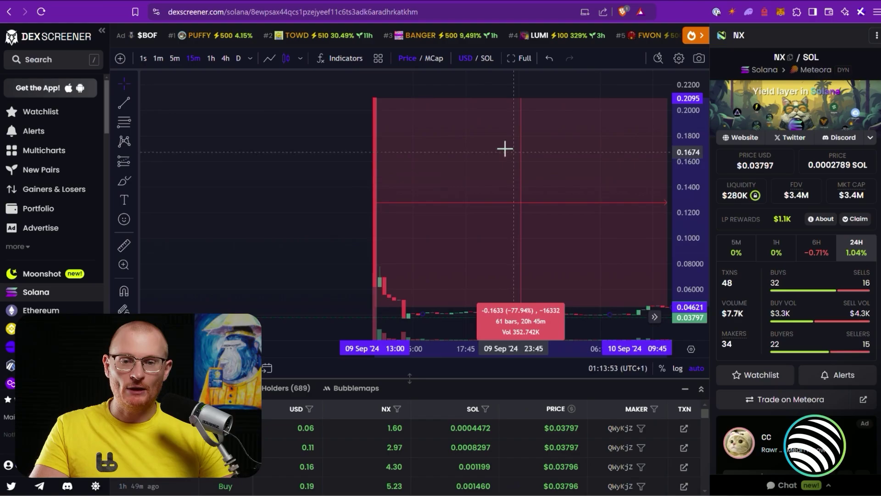
click(440, 67)
scroll(412, 191, down, 3)
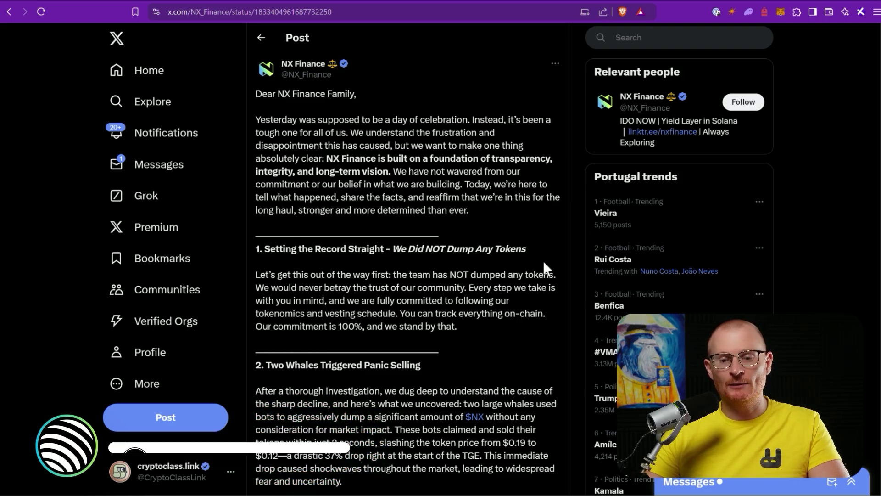
Scroll NX Finance's posts and open the quoted post saying presales need fixing.
scroll(543, 260, down, 3)
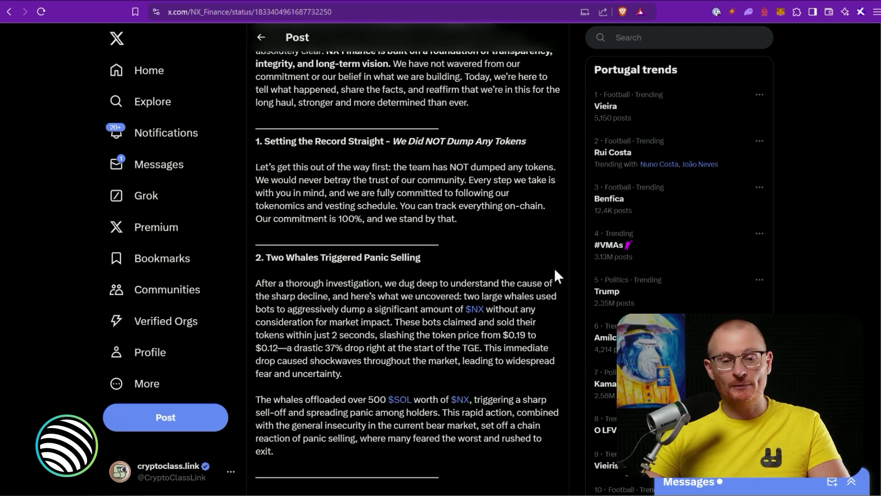
scroll(554, 268, down, 7)
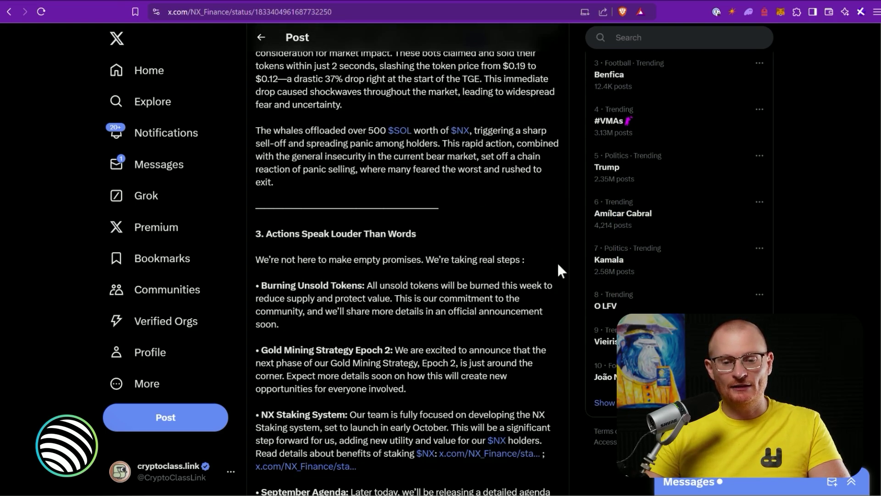
scroll(558, 263, down, 9)
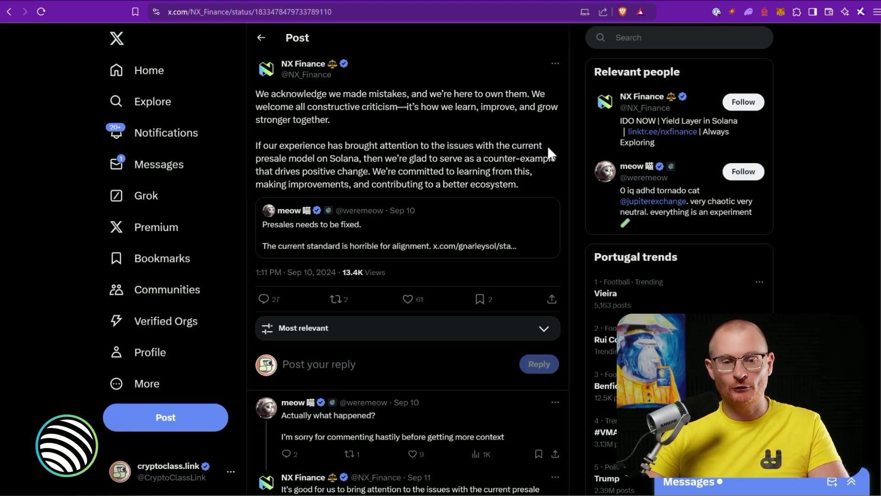
click(403, 229)
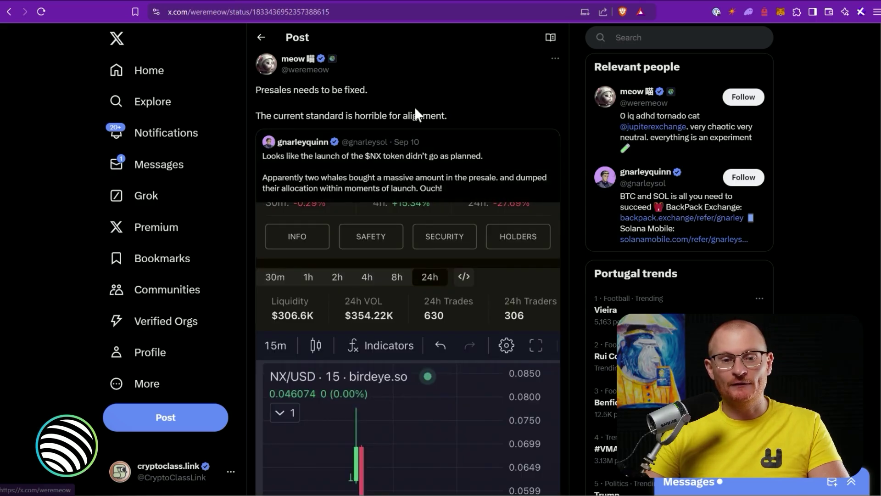
Read through the quoted post, then return to NX Finance's burned-tokens post.
scroll(456, 216, down, 2)
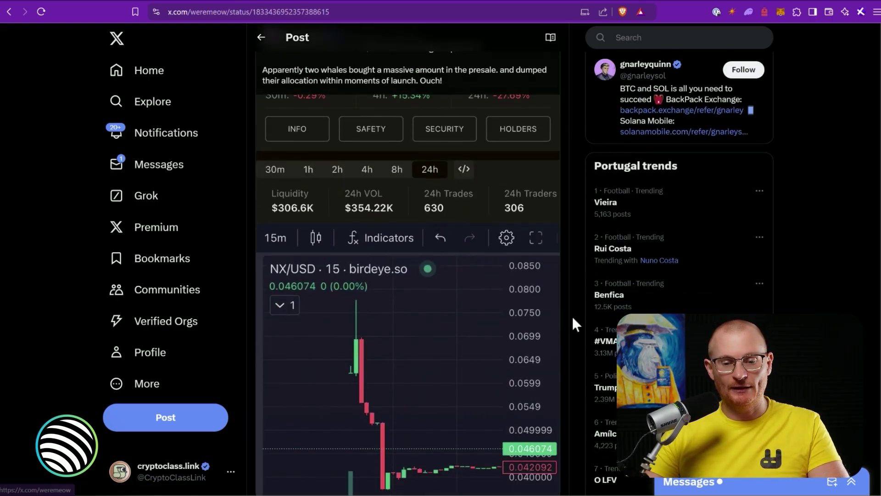
scroll(573, 320, down, 2)
key(alt+Left)
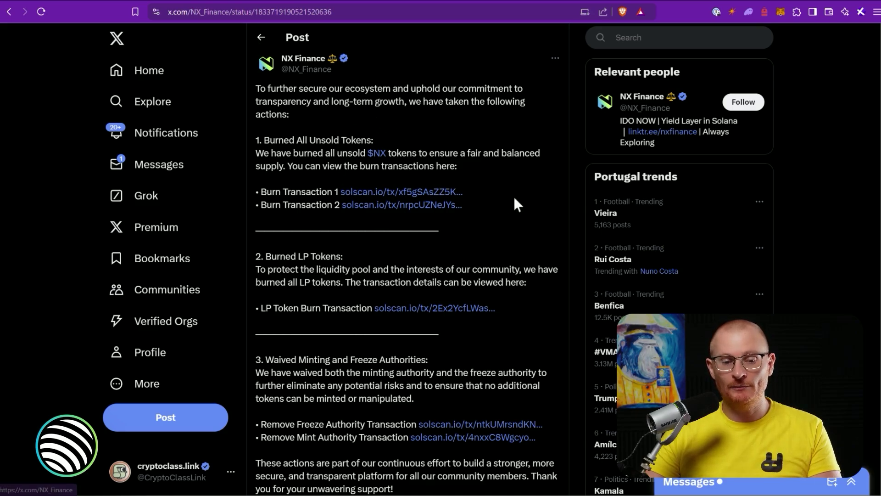
Scroll through the rest of NX Finance's burned-token post.
scroll(513, 196, down, 2)
scroll(514, 202, down, 2)
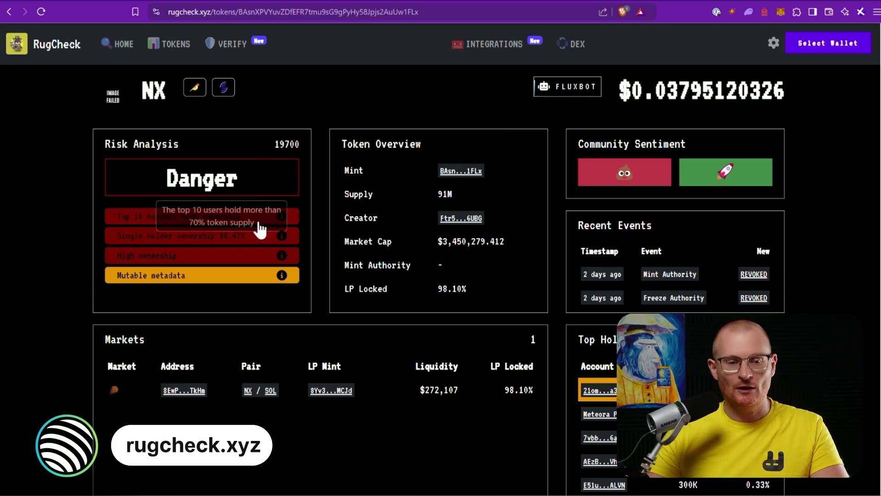
click(157, 222)
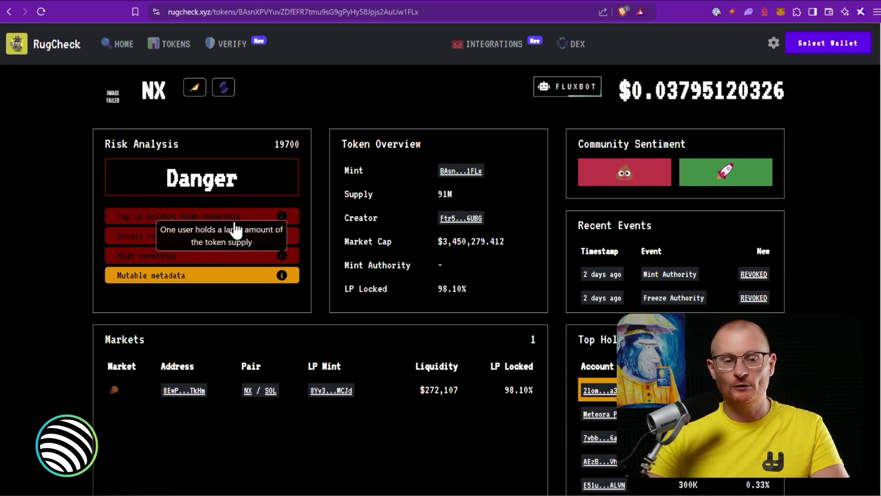
mouse_move(228, 245)
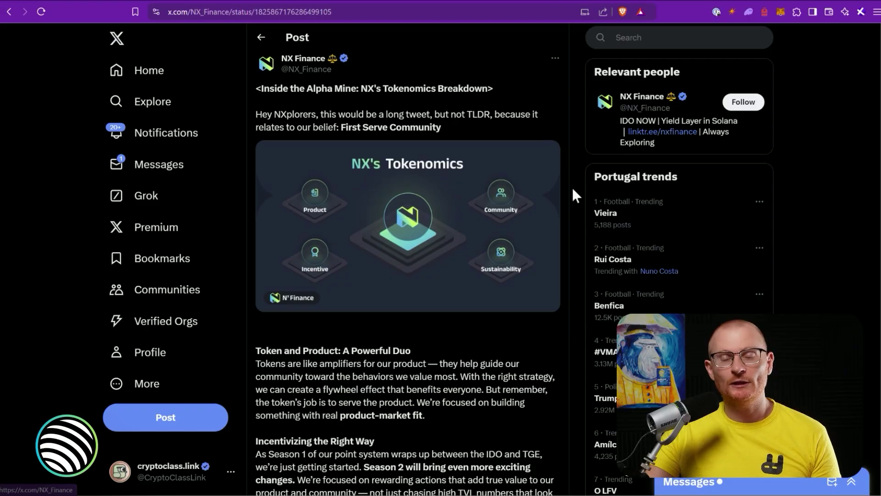
Scroll the tokenomics post through each allocation and vesting schedule down to Closing Thoughts.
scroll(572, 188, down, 10)
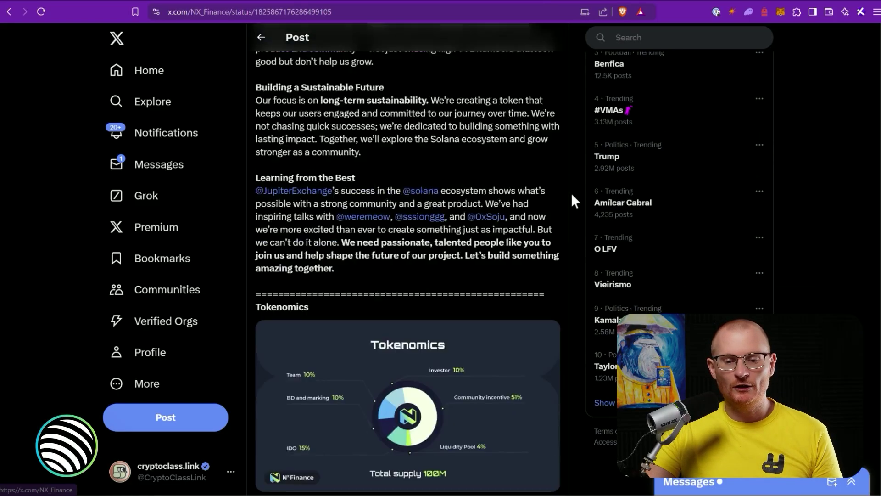
scroll(571, 194, down, 3)
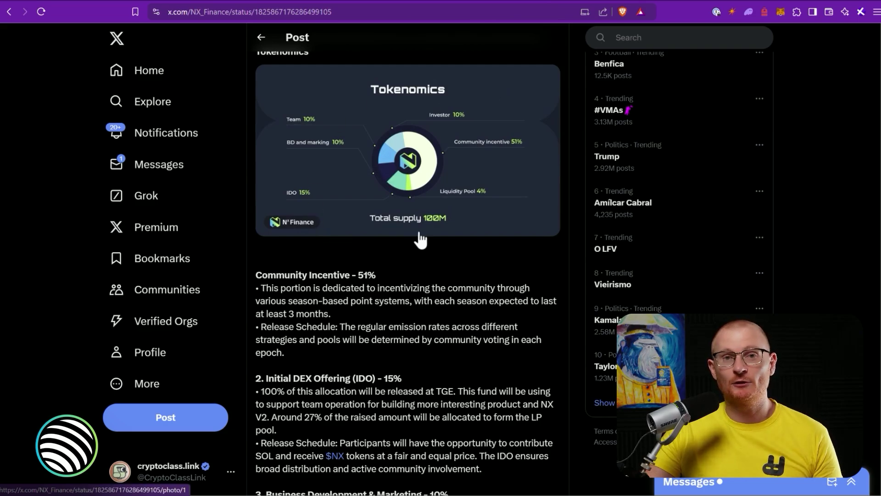
scroll(488, 235, down, 4)
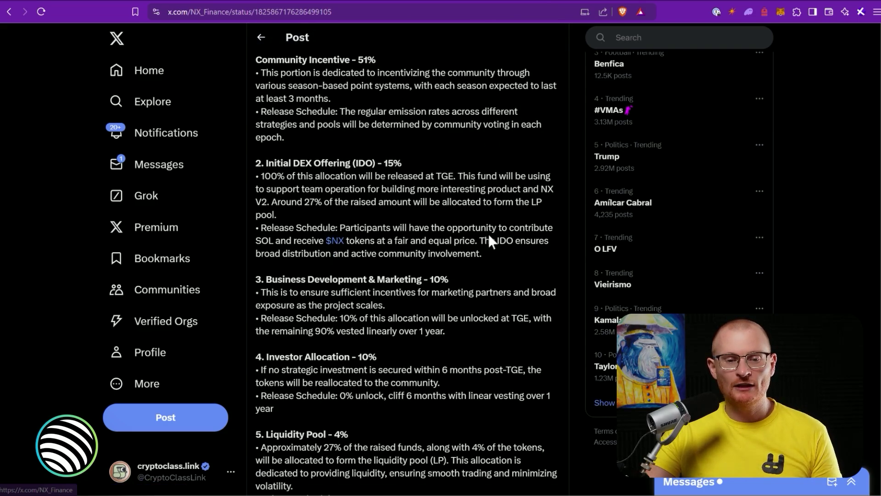
scroll(490, 236, down, 4)
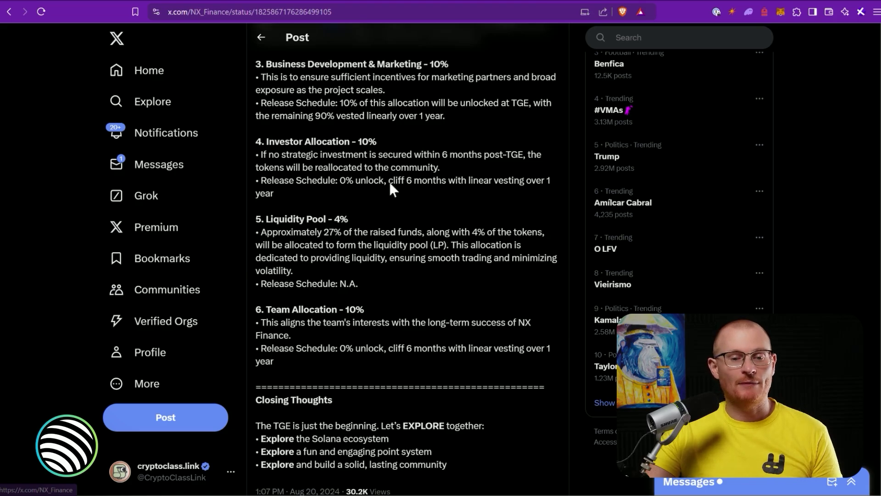
scroll(384, 183, down, 2)
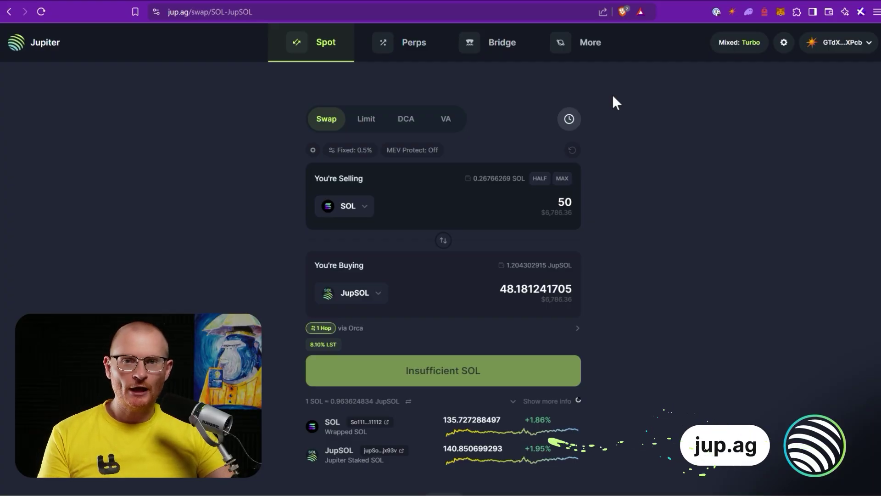
Open Jupiter Lock from the More menu and connect the Solflare wallet.
mouse_move(605, 46)
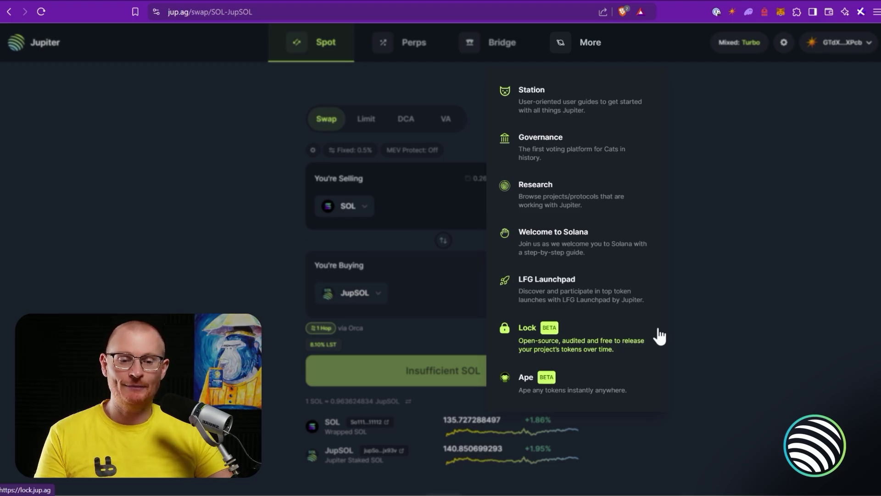
click(560, 332)
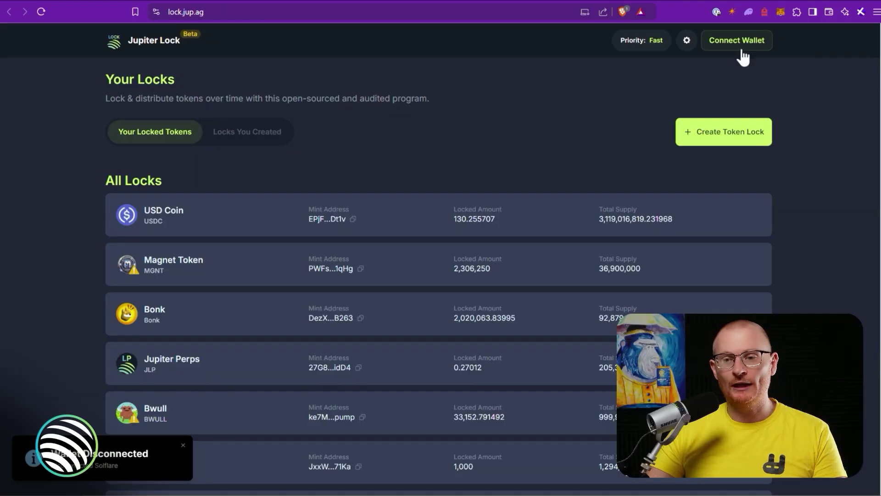
click(742, 43)
click(464, 270)
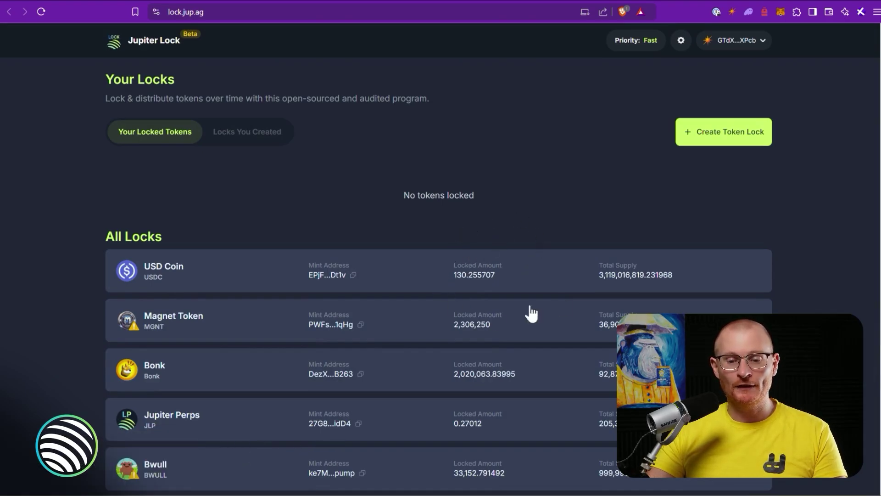
Start a new token lock and choose Bonk as the token.
click(709, 136)
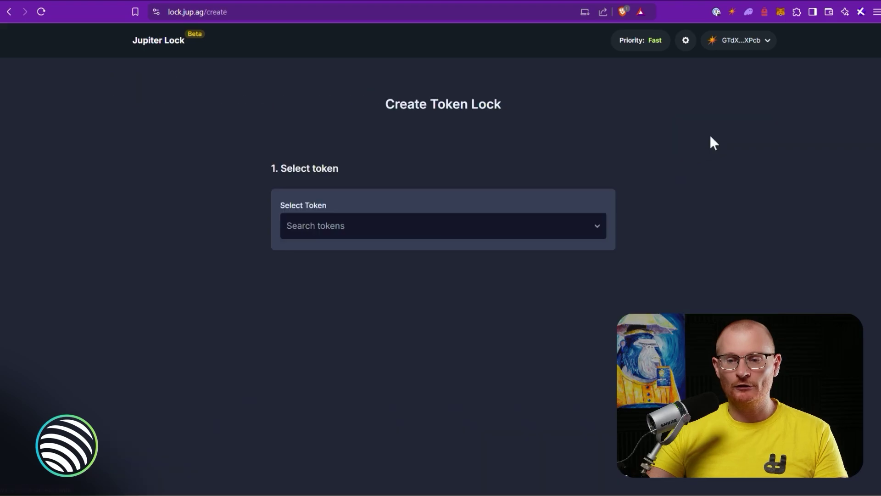
click(528, 235)
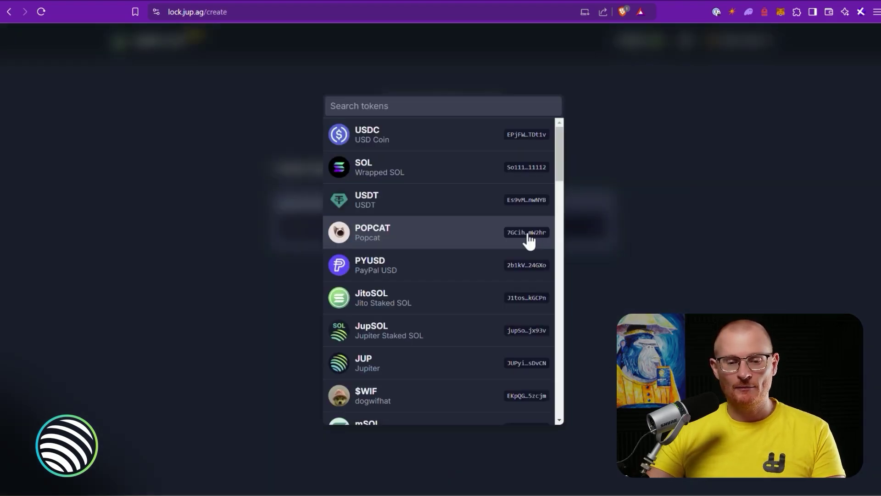
scroll(512, 256, down, 4)
click(456, 365)
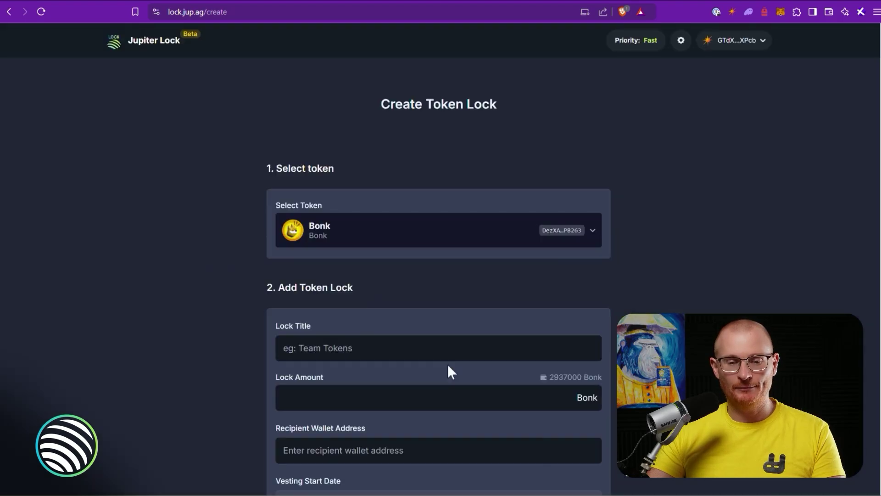
Title the lock 'Demo Team Lock #1'.
scroll(450, 371, down, 2)
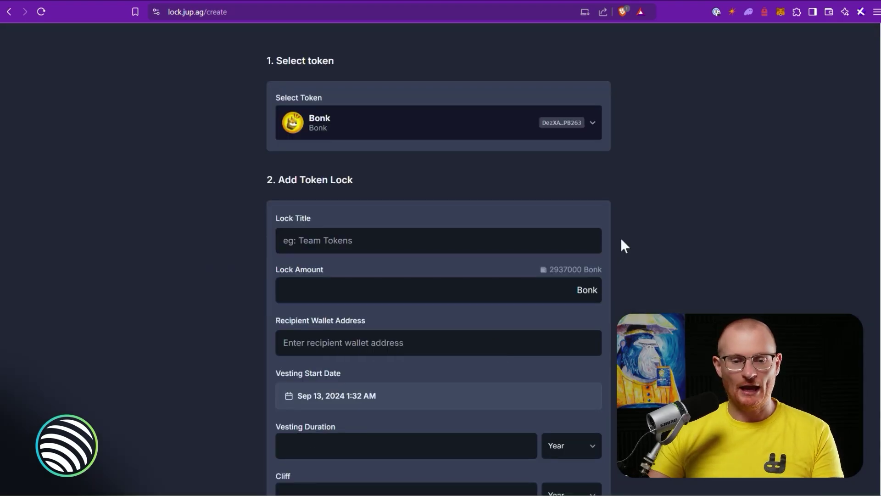
text(NX Team Lock #1)
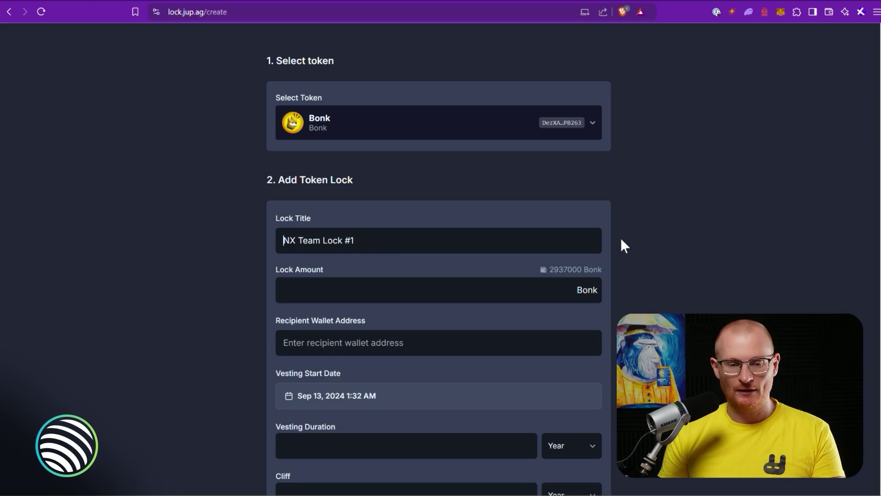
key(BackSpace)
key(BackSpace)
text(Demo)
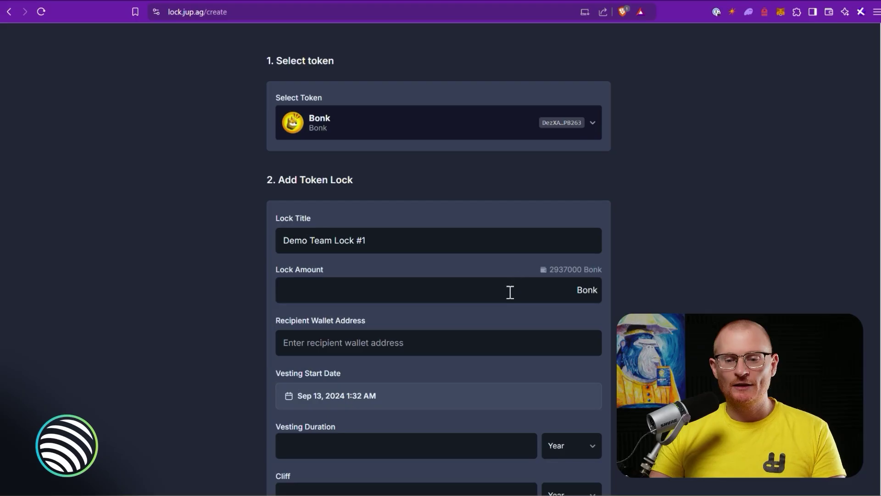
Lock 1,000,000 Bonk to the connected wallet's address, then open the vesting start date calendar.
click(508, 292)
text(1,000,000)
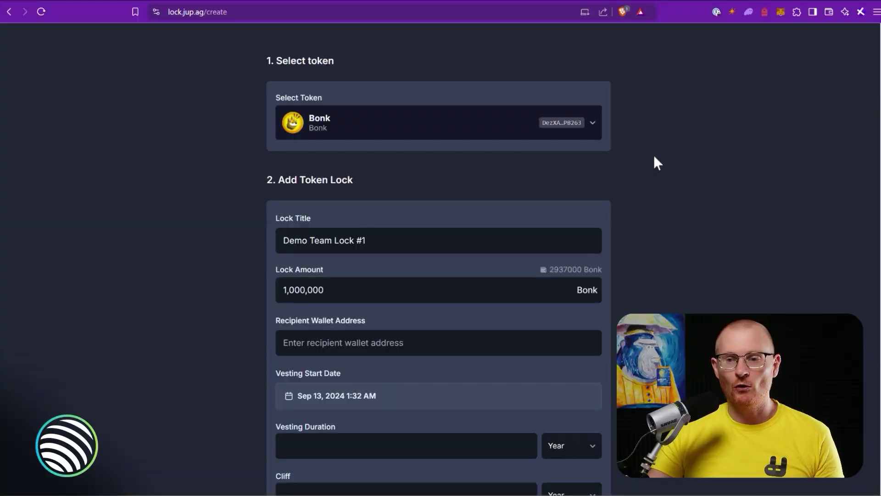
click(734, 11)
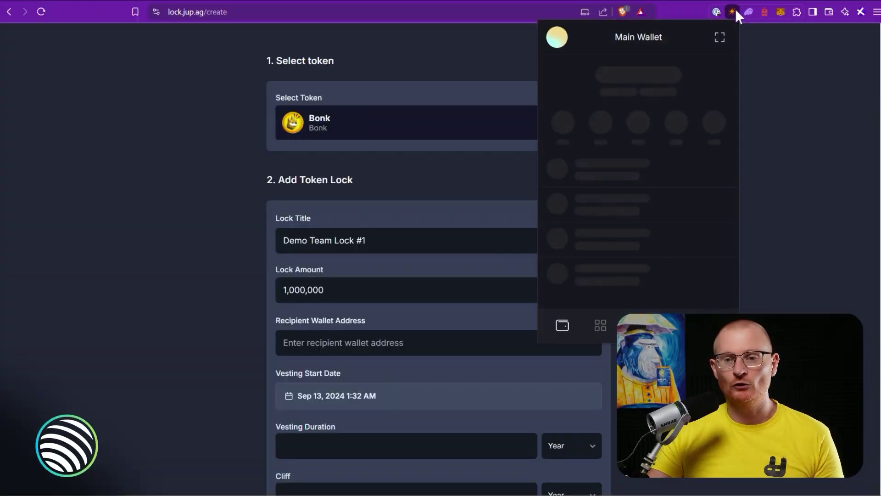
click(619, 40)
click(396, 342)
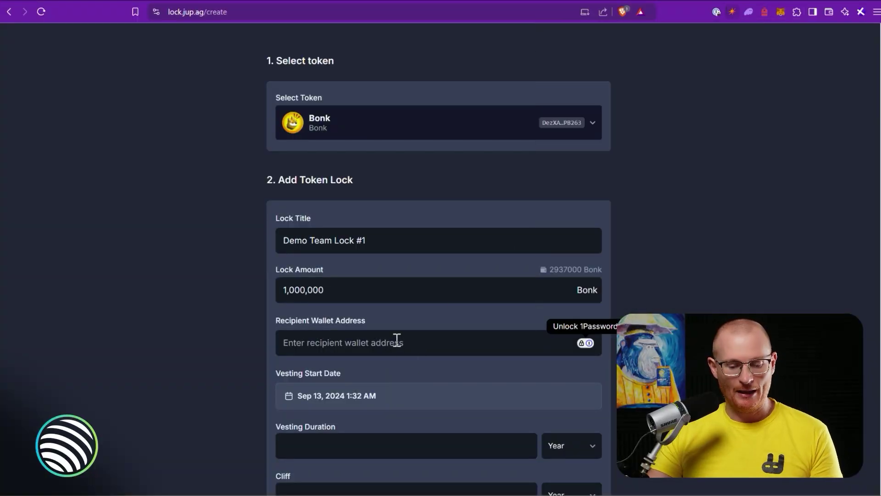
key(ctrl+v)
scroll(588, 367, down, 3)
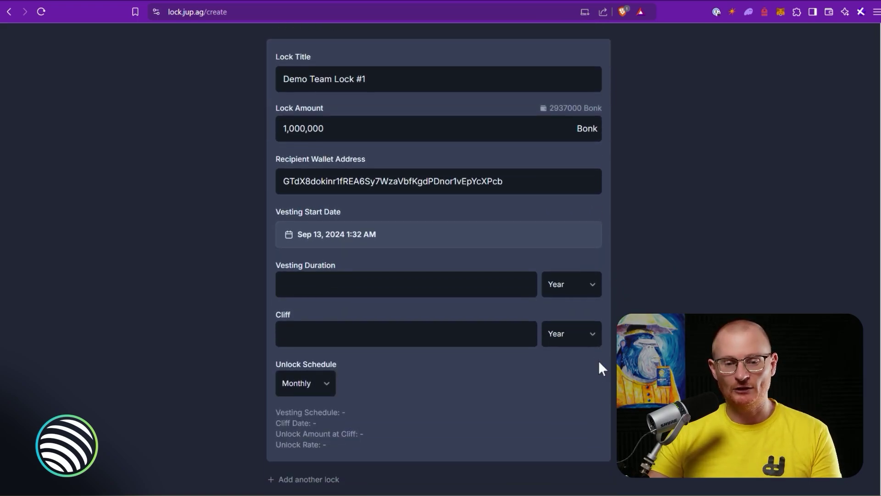
click(368, 240)
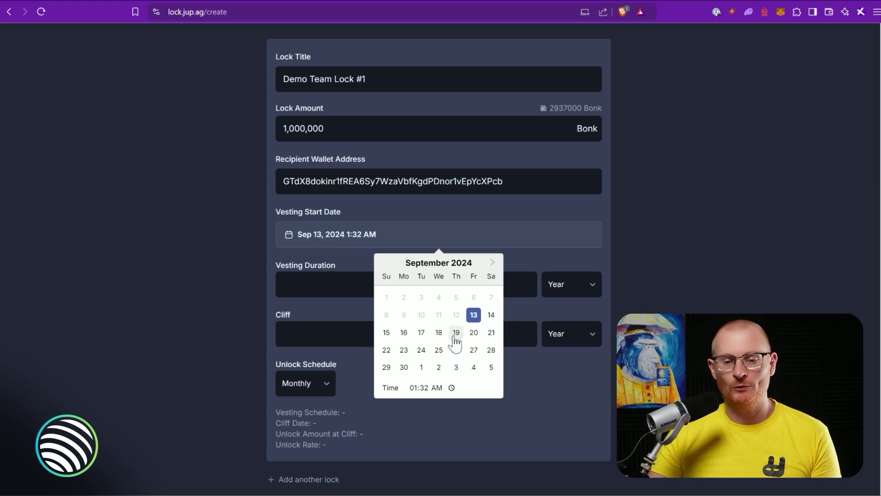
click(422, 367)
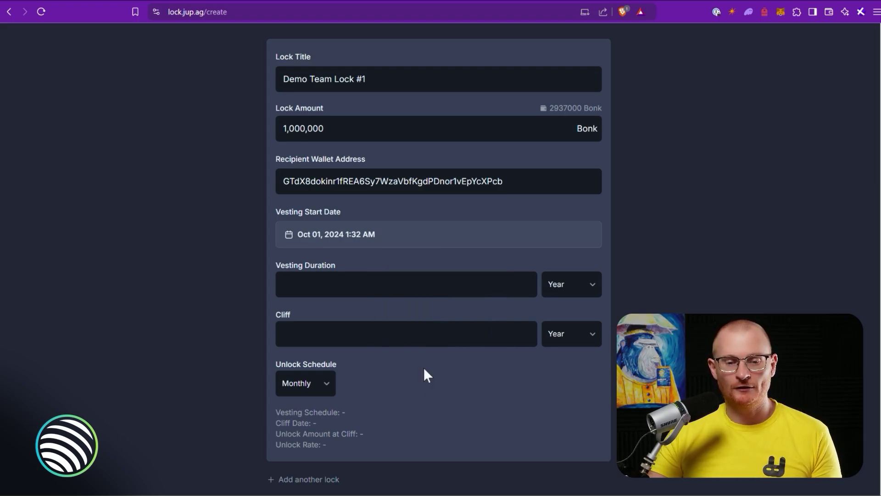
click(393, 243)
click(386, 266)
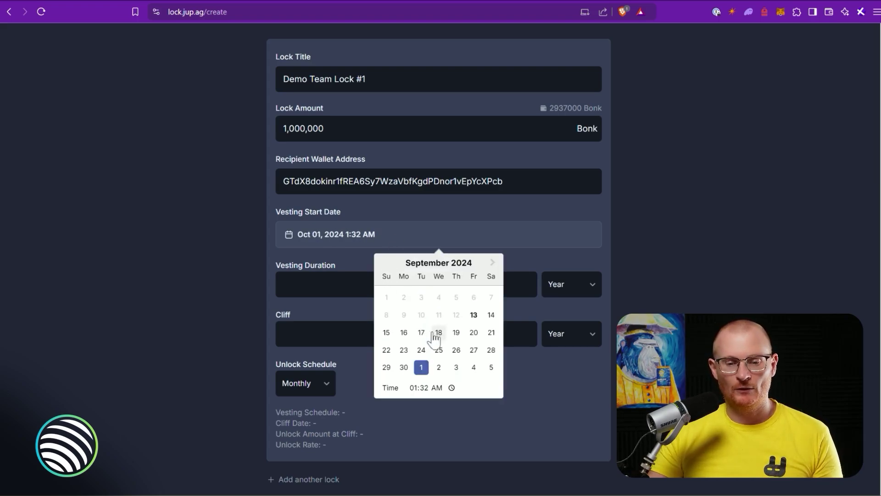
click(473, 315)
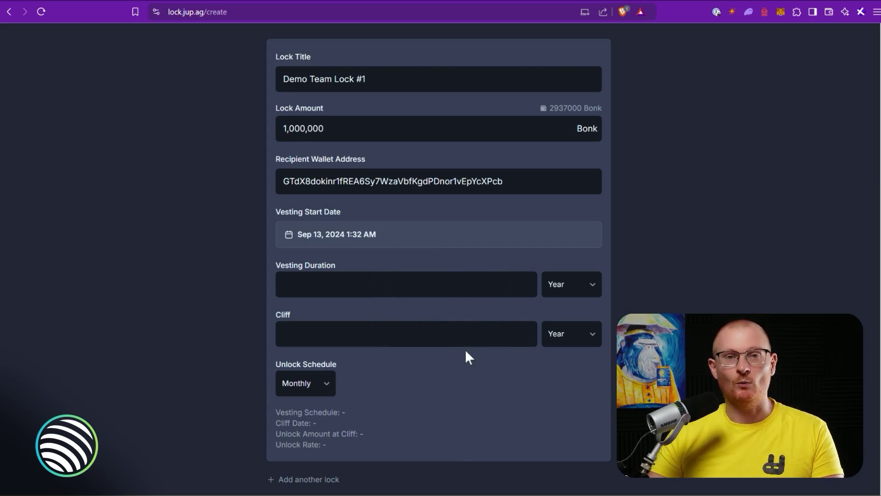
click(407, 284)
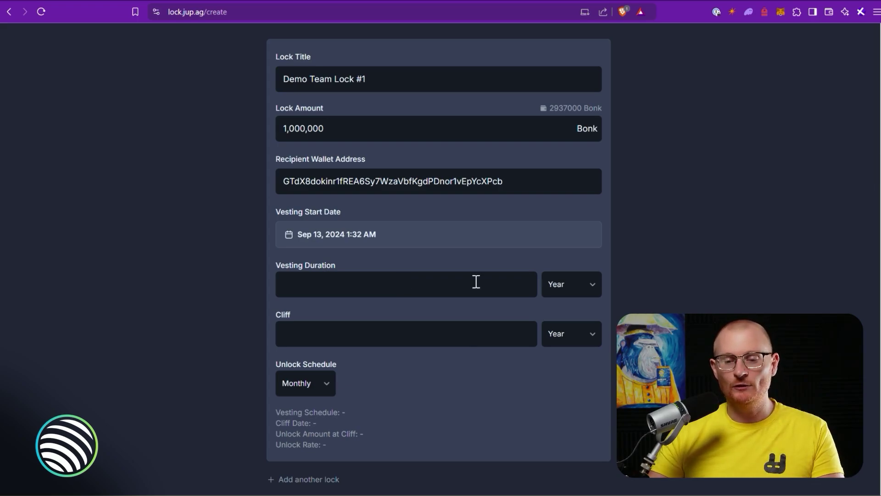
Set a 1 Year vesting duration with a 6 Month cliff.
click(572, 287)
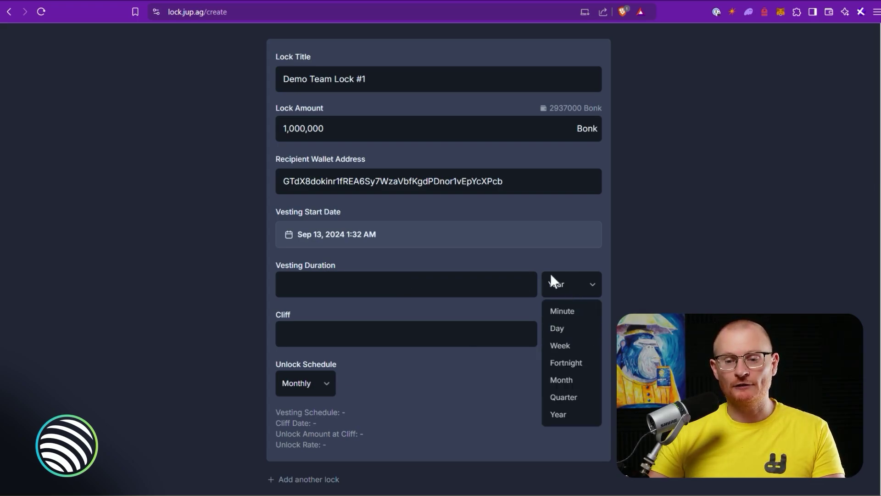
click(465, 286)
text(1)
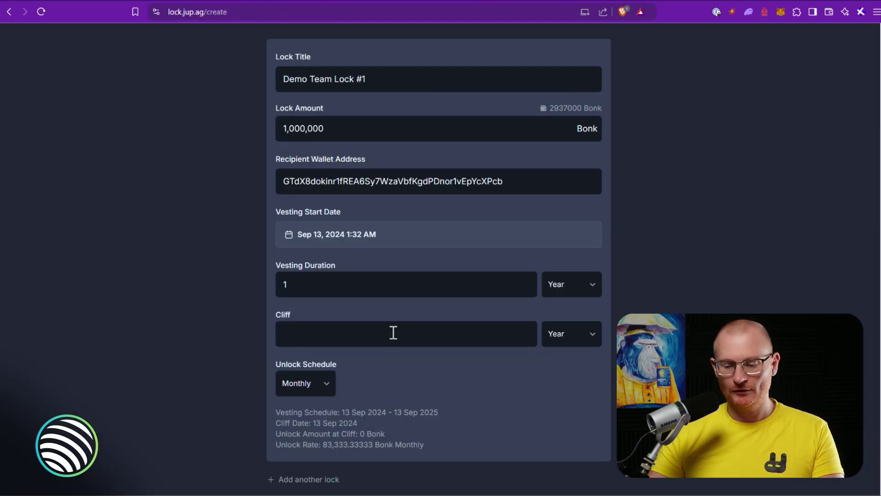
click(393, 332)
text(6)
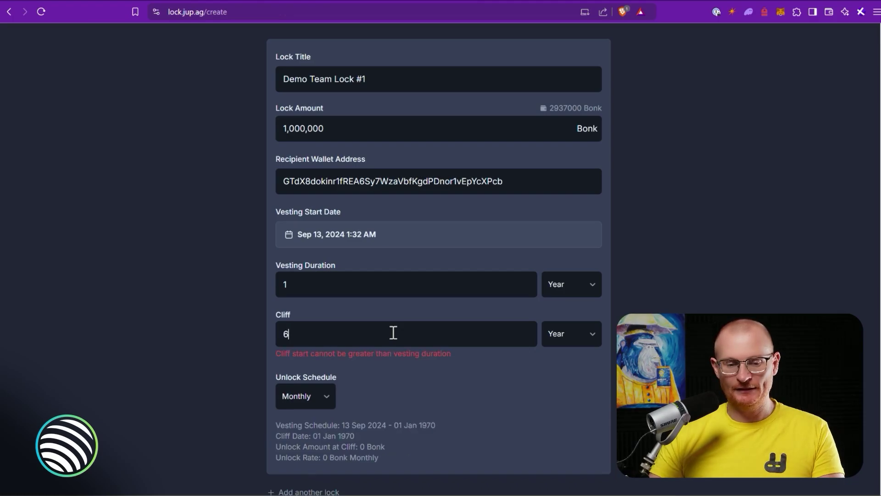
click(563, 338)
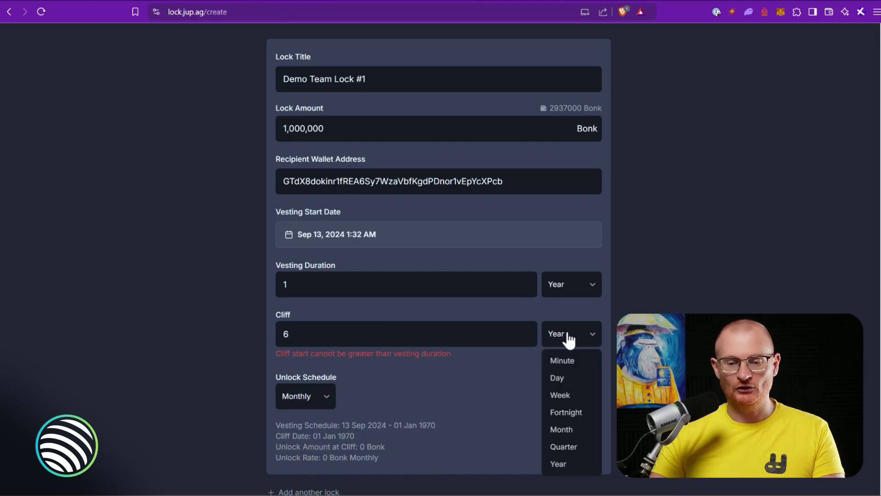
click(562, 430)
Switch the unlock schedule to Daily, then reopen the schedule choices.
scroll(493, 347, down, 2)
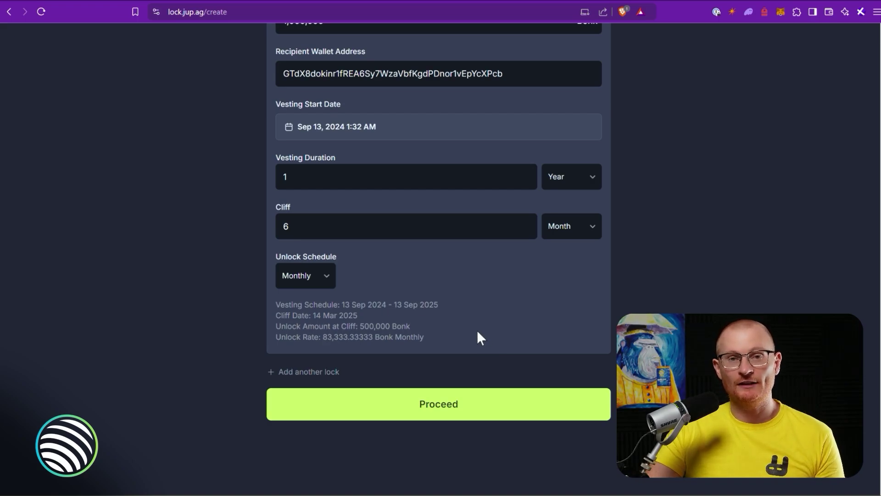
click(314, 283)
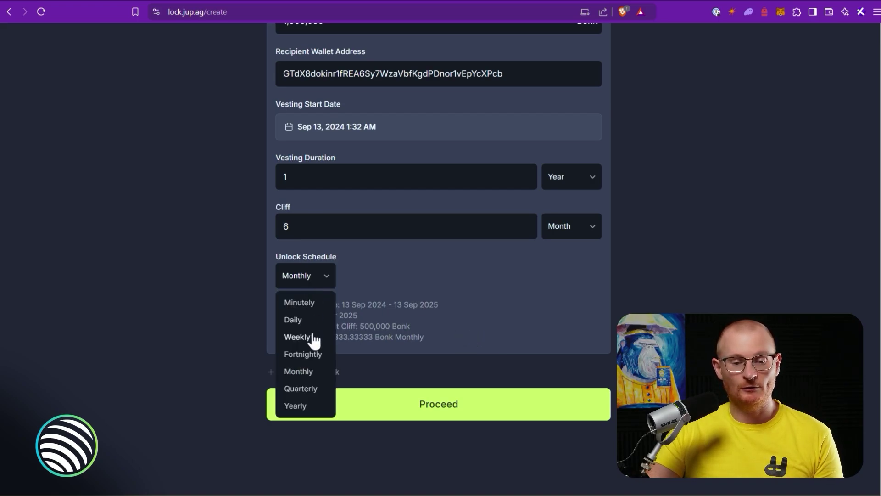
click(313, 319)
click(313, 283)
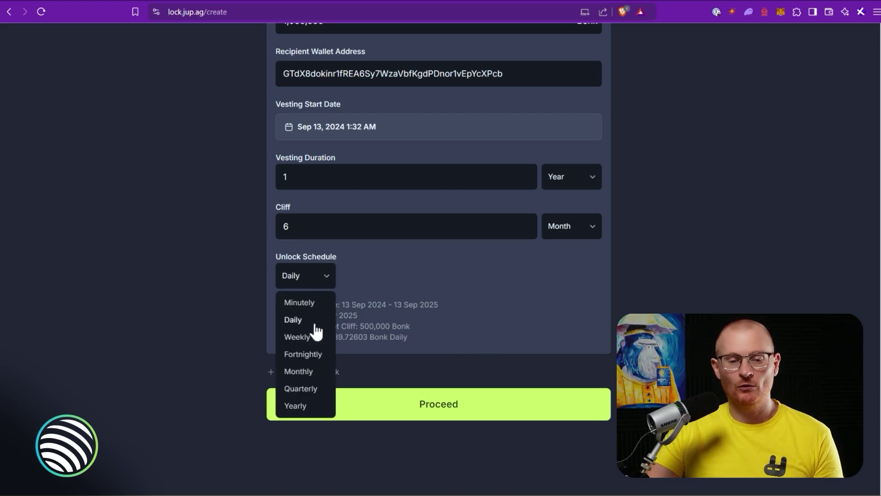
Switch the first lock's unlock schedule back to Monthly.
click(299, 371)
scroll(434, 344, up, 5)
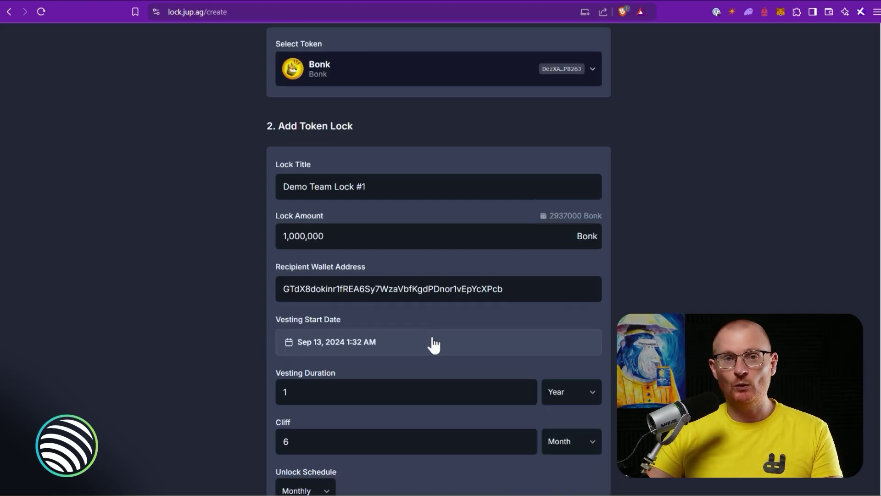
scroll(434, 344, down, 5)
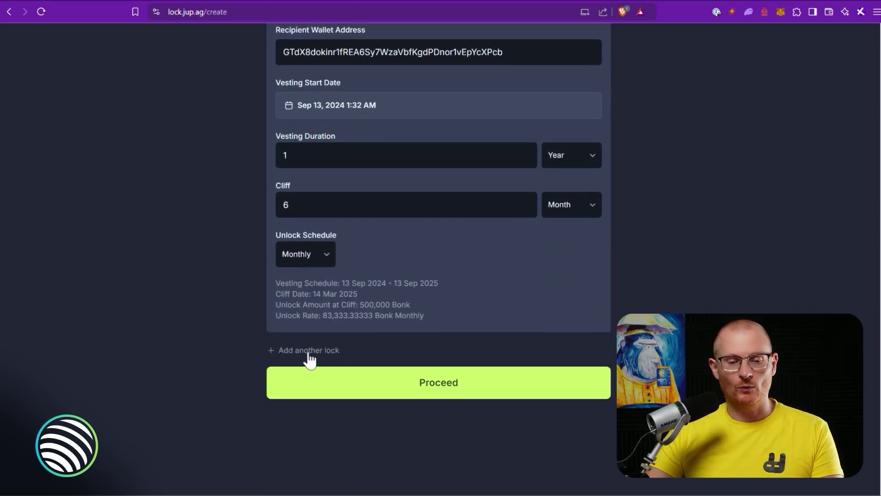
Add a second lock titled 'Demo Team Marketing Budget'.
click(305, 351)
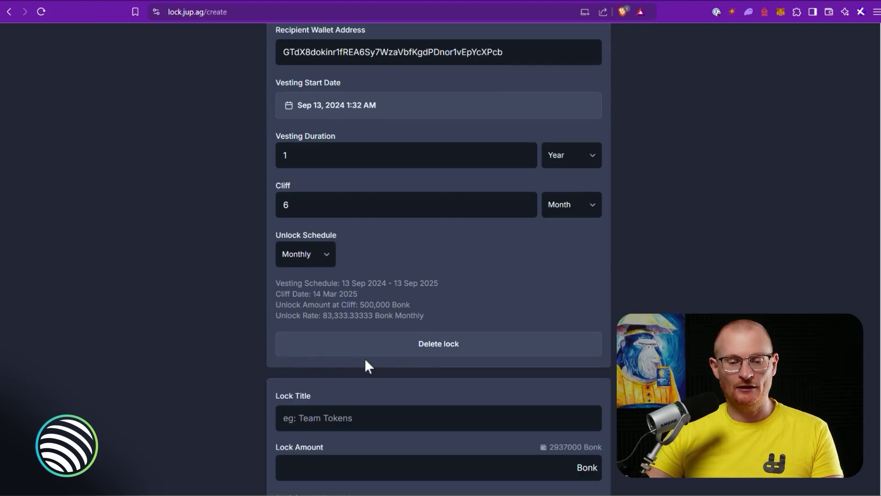
scroll(368, 366, up, 6)
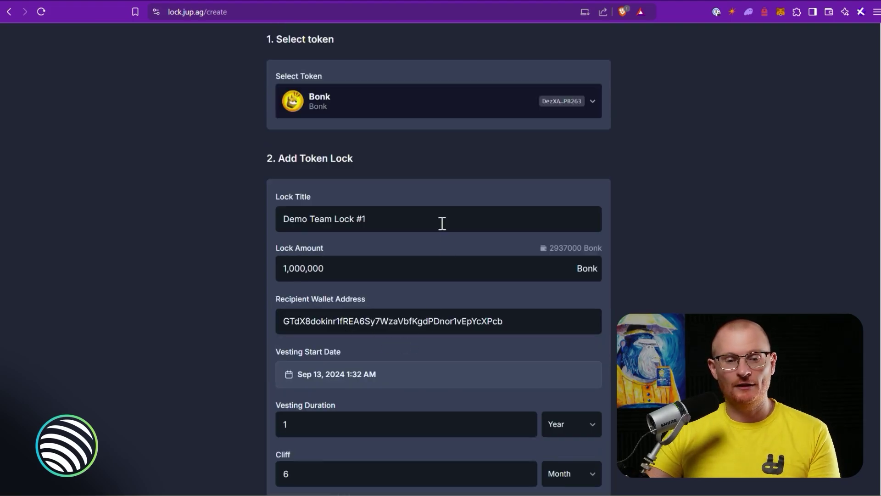
scroll(442, 230, down, 10)
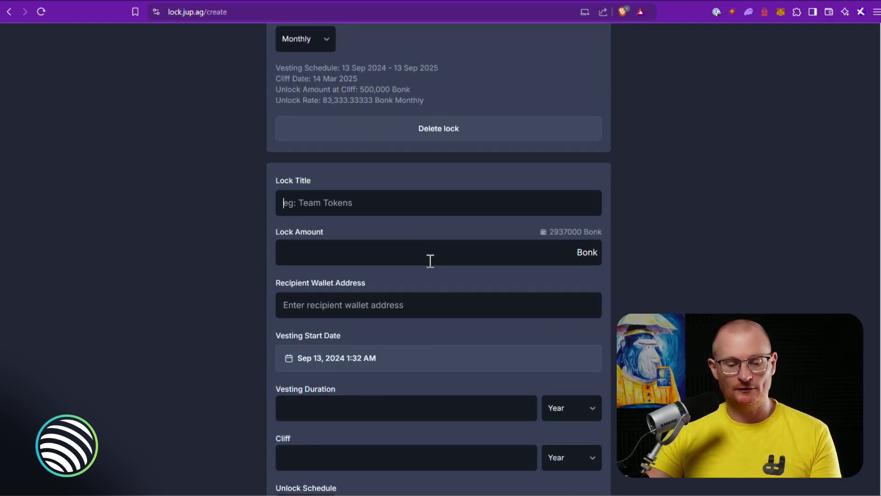
text(Marketing )
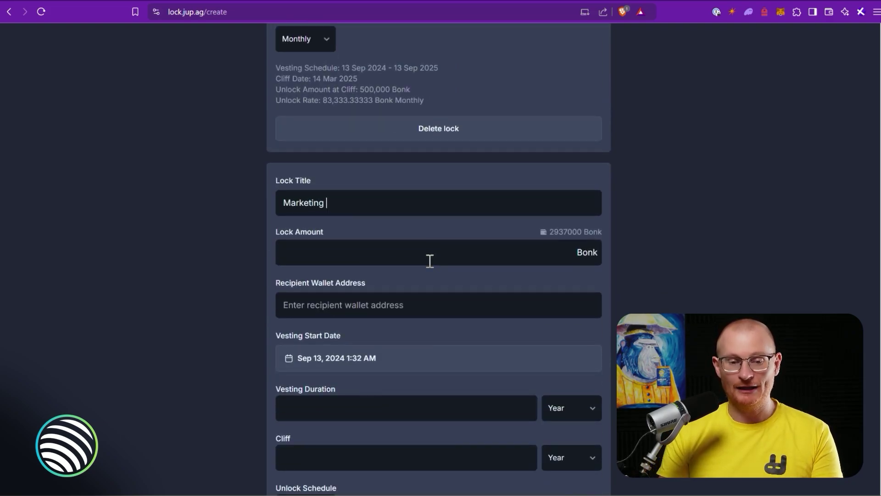
text(Budget)
key(Home)
text(Demo Team)
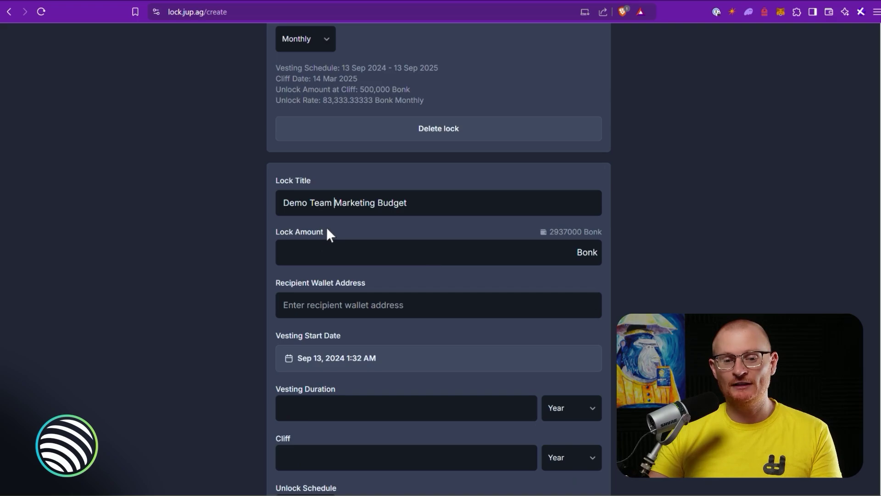
Give the second lock 500,000 Bonk and paste in the recipient wallet address.
click(419, 256)
text(5000000)
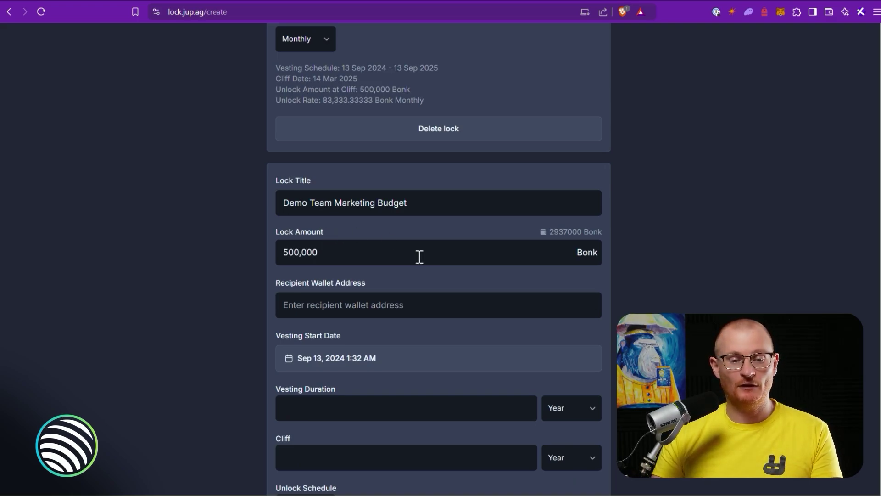
click(418, 301)
key(ctrl+v)
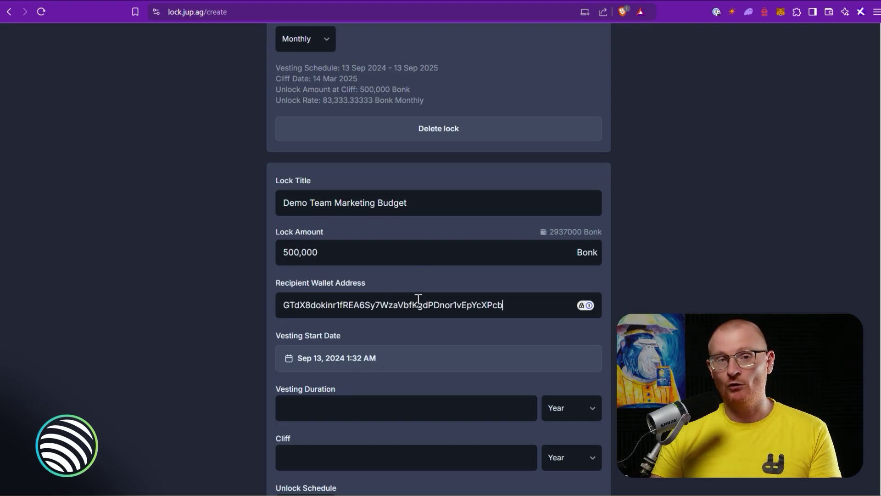
Give the marketing lock a 6-month vesting duration and a 1-month cliff.
scroll(404, 248, down, 3)
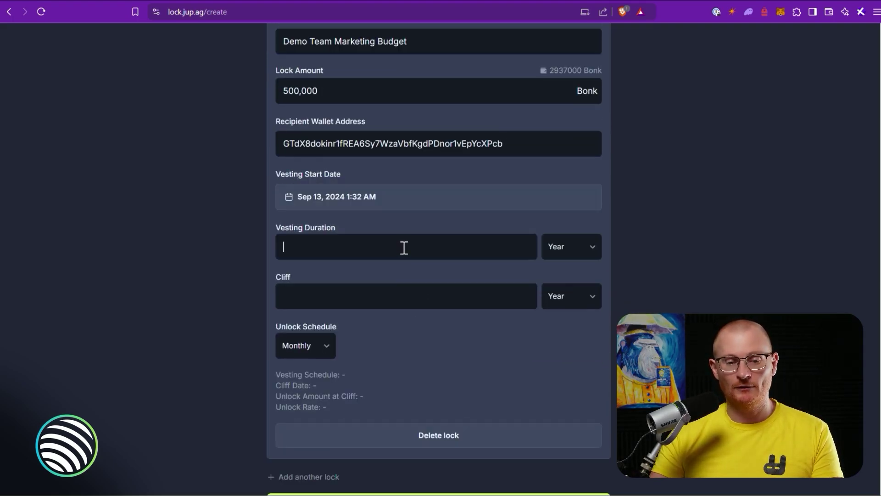
click(558, 253)
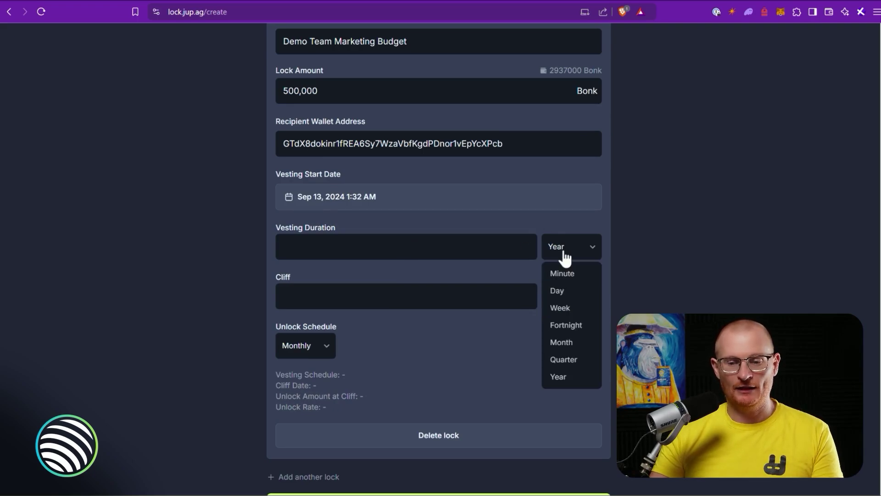
click(564, 342)
click(472, 246)
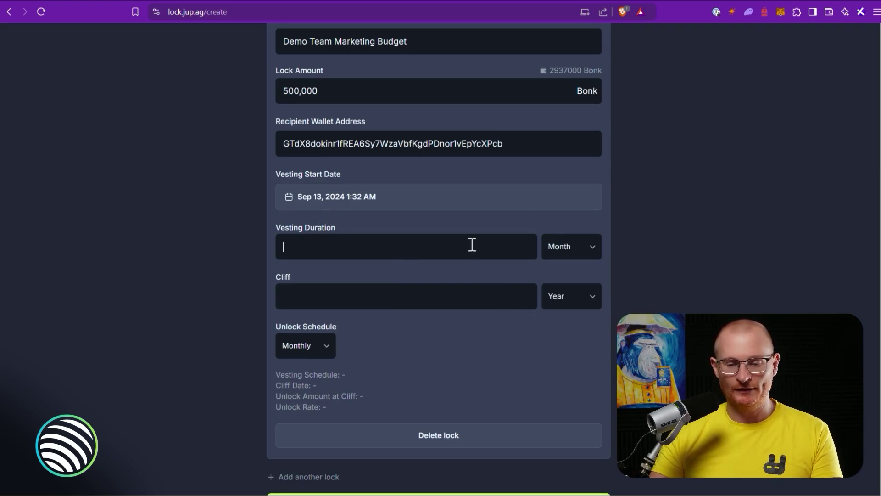
text(6)
click(470, 300)
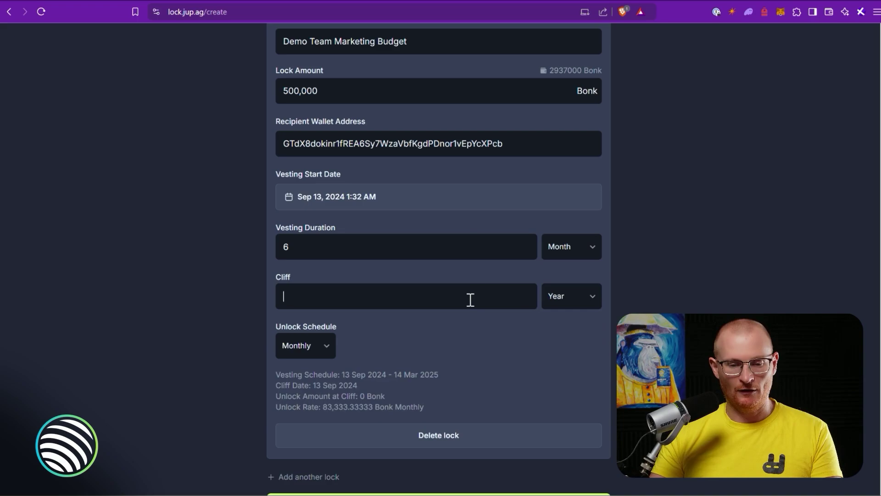
text(1)
click(584, 299)
click(569, 385)
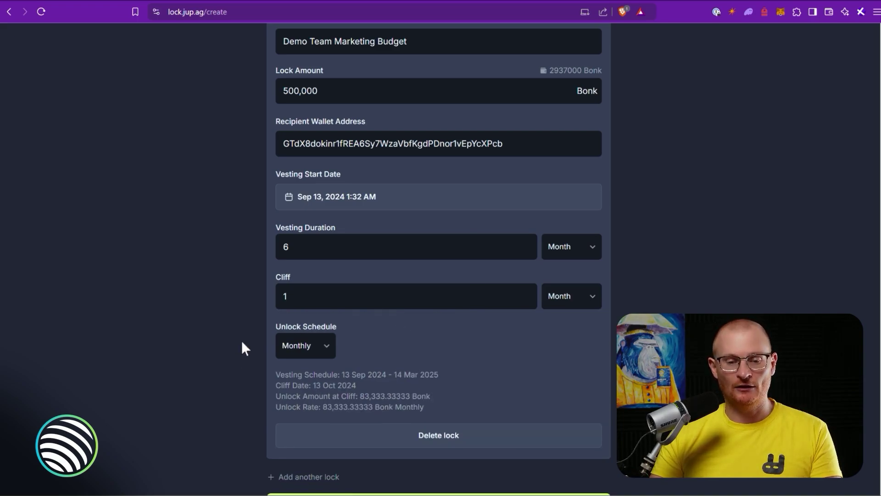
scroll(441, 357, down, 1)
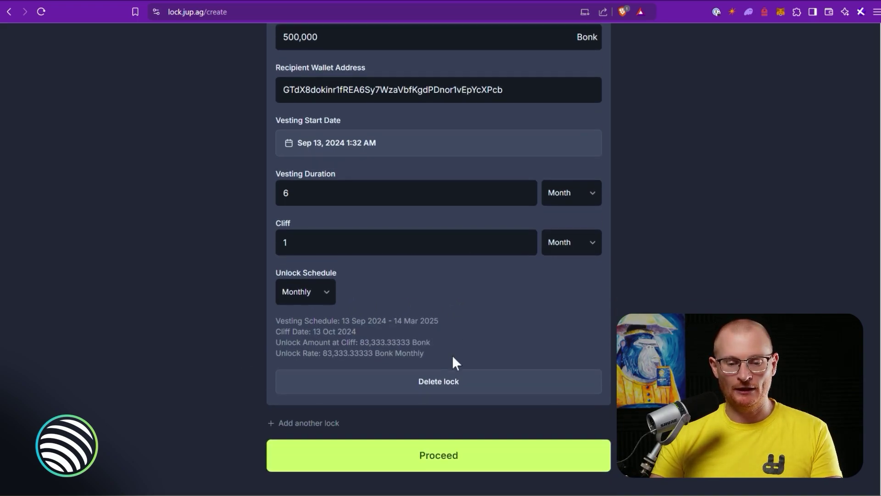
scroll(453, 358, down, 2)
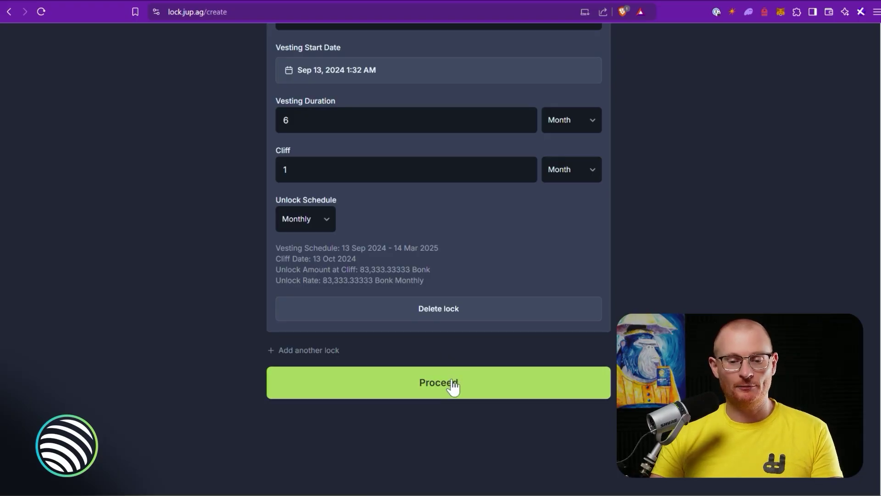
Create both lock contracts, confirming with 'Lock' and approving the wallet transaction.
click(452, 380)
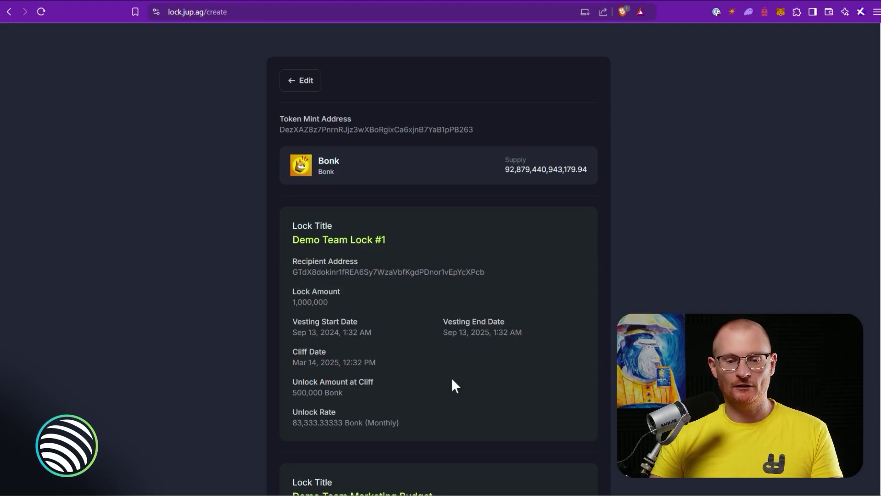
scroll(452, 381, down, 7)
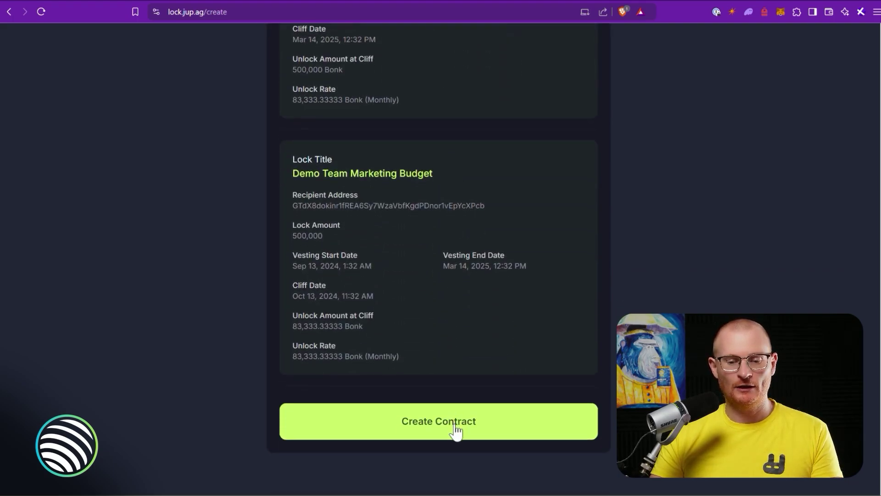
click(454, 421)
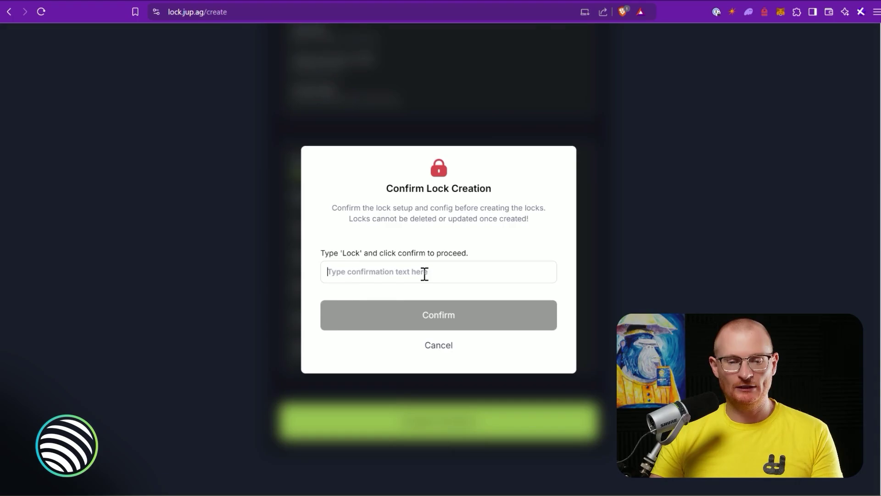
text(Lock)
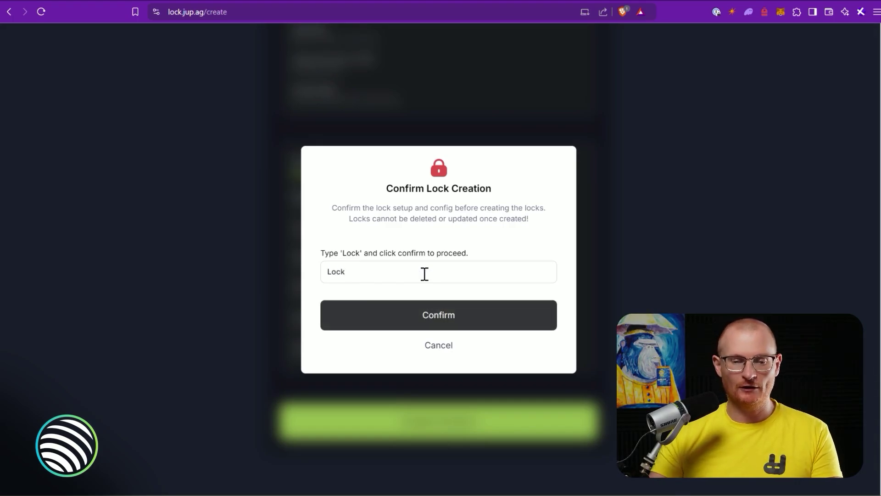
click(439, 316)
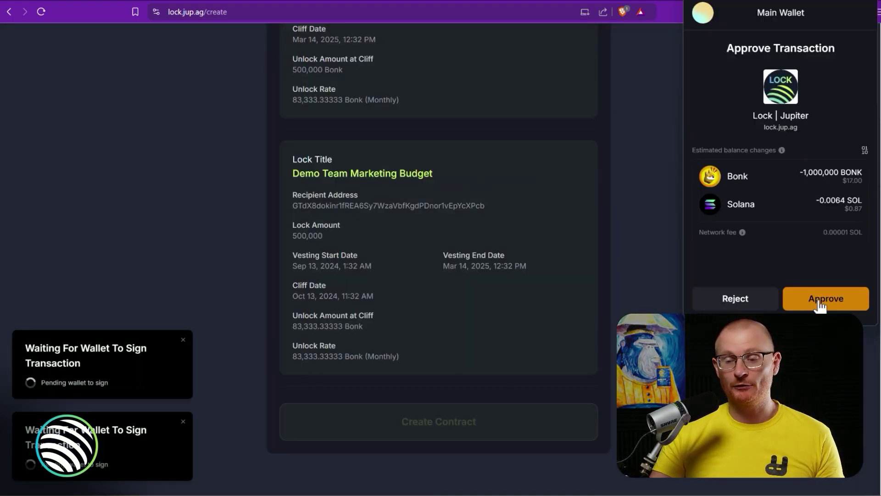
click(819, 300)
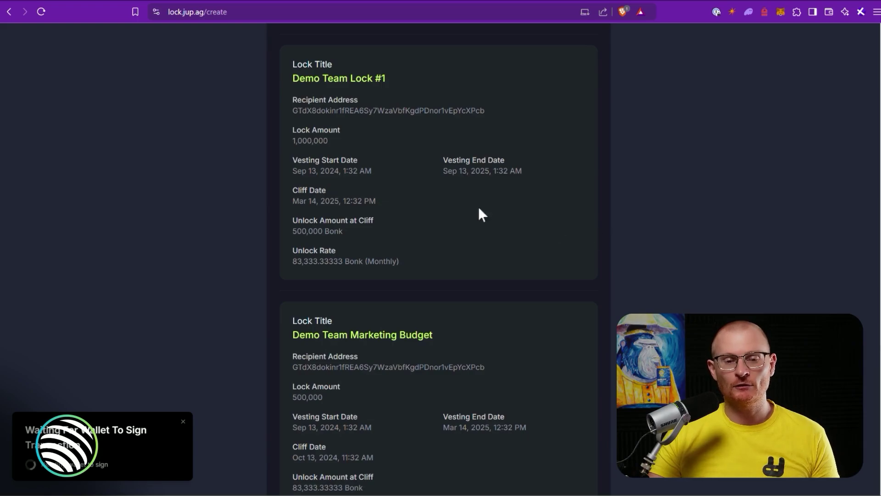
scroll(373, 161, down, 3)
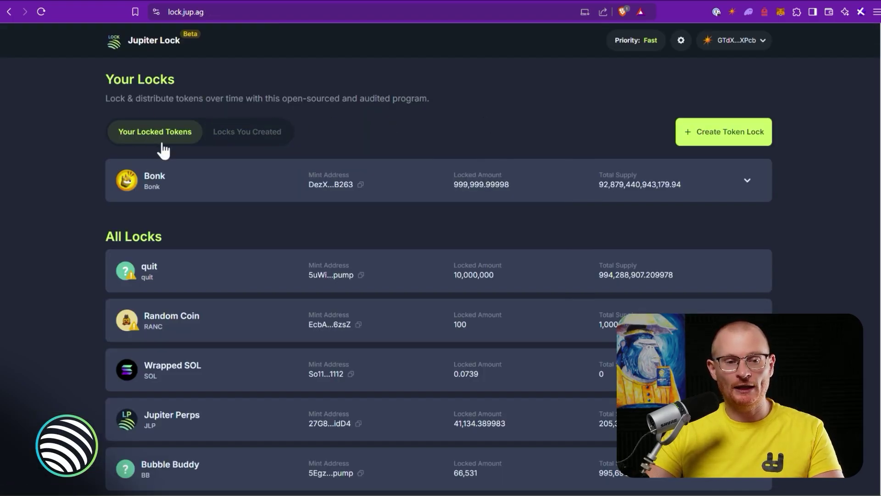
Show Locks You Created with the Bonk entry expanded to reveal Demo Team Lock #1.
click(251, 134)
click(266, 189)
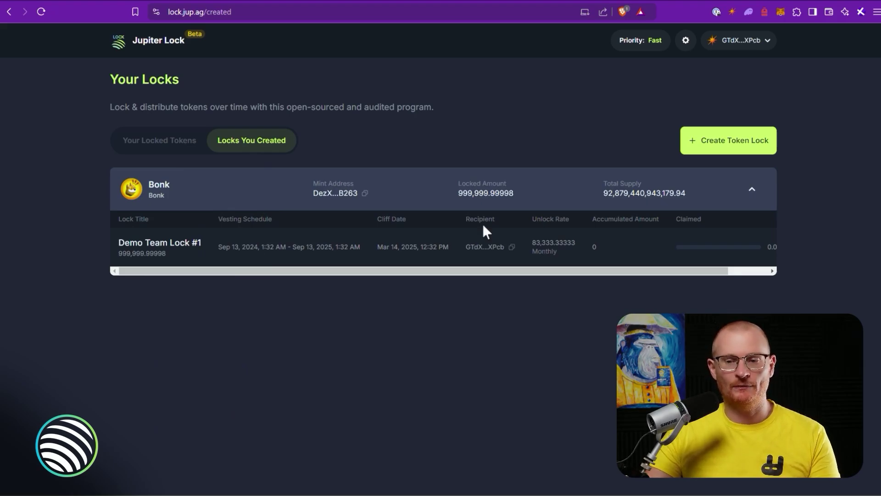
Start a new Bonk lock titled 'Demo Team Marking Lock' for 500,000 Bonk.
click(717, 141)
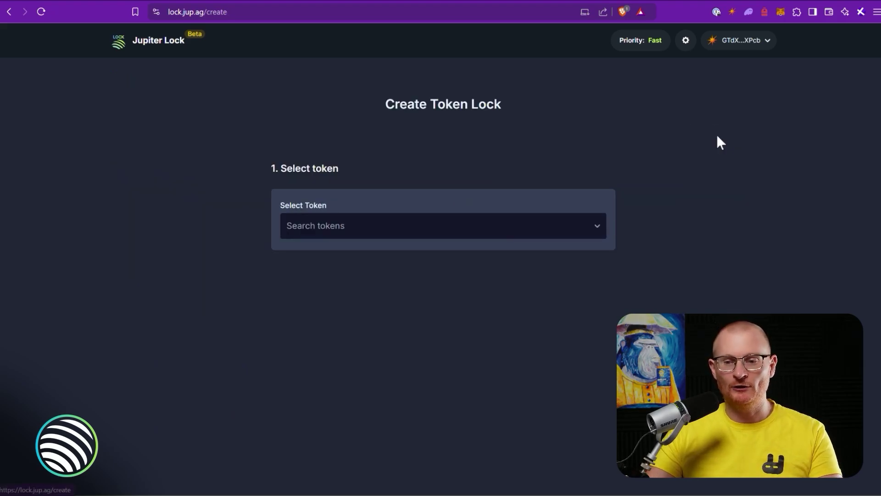
click(511, 227)
text(bonk)
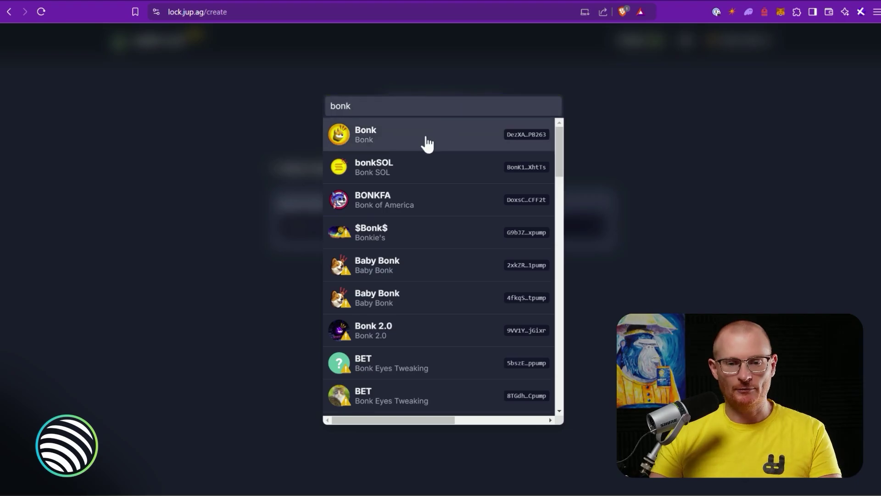
click(425, 136)
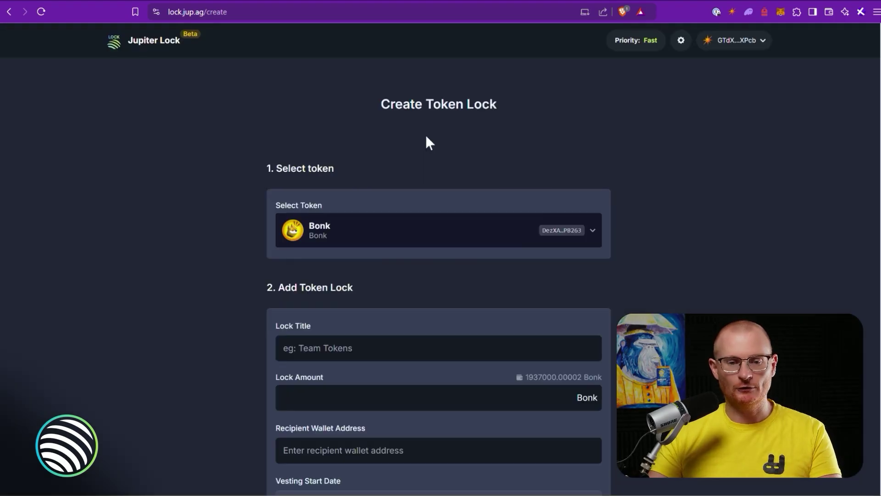
click(392, 341)
text(Demo Team Marki)
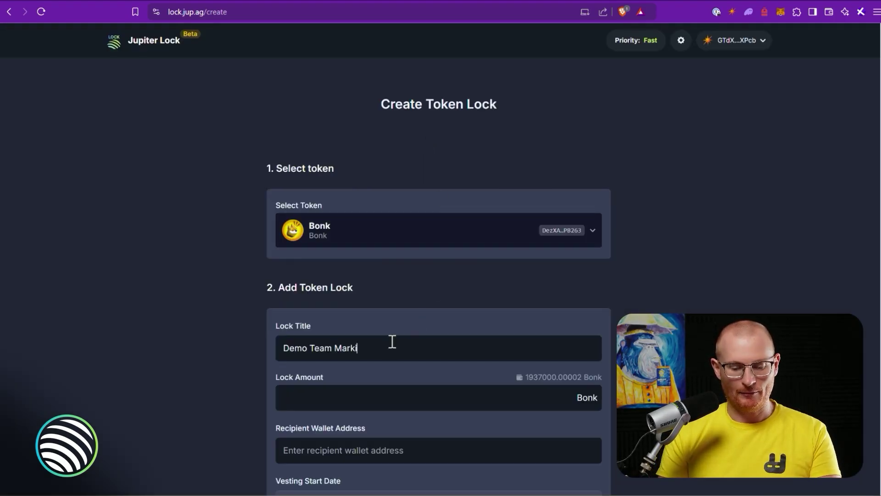
text(ng Lock)
click(415, 393)
text(5000)
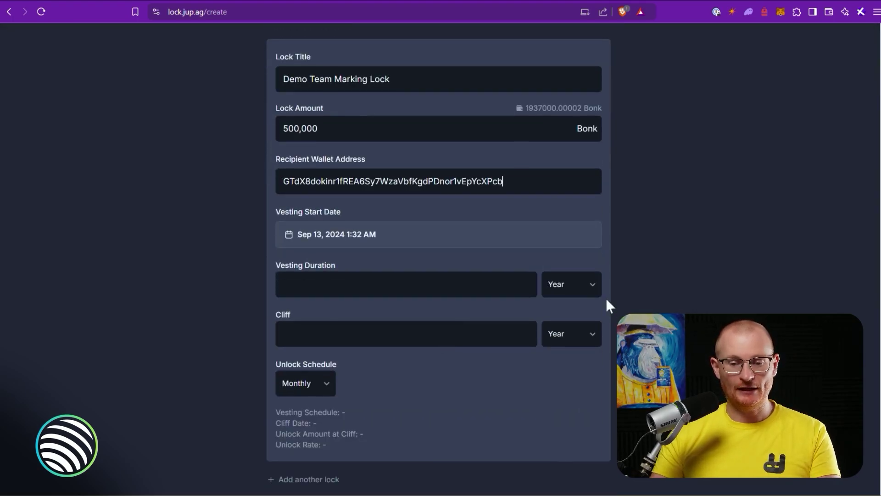
Set its vesting duration to 6 months with a 1-month cliff.
click(573, 285)
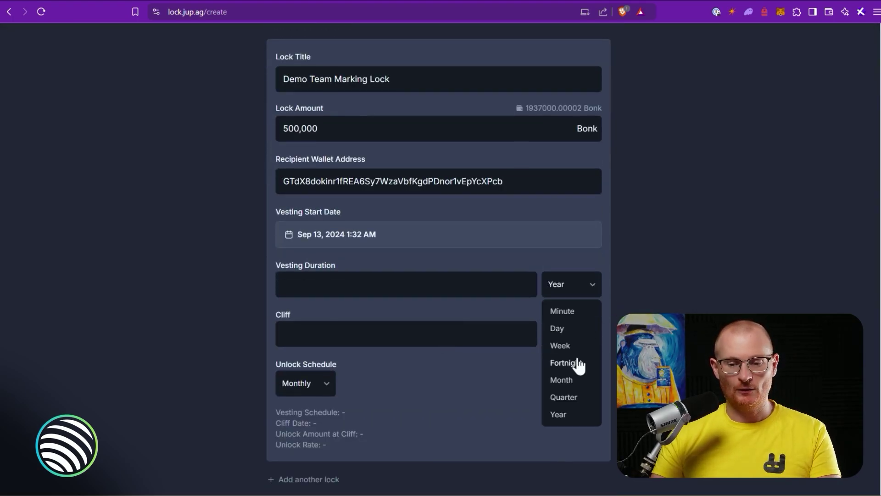
click(562, 381)
text(6)
click(504, 334)
text(1)
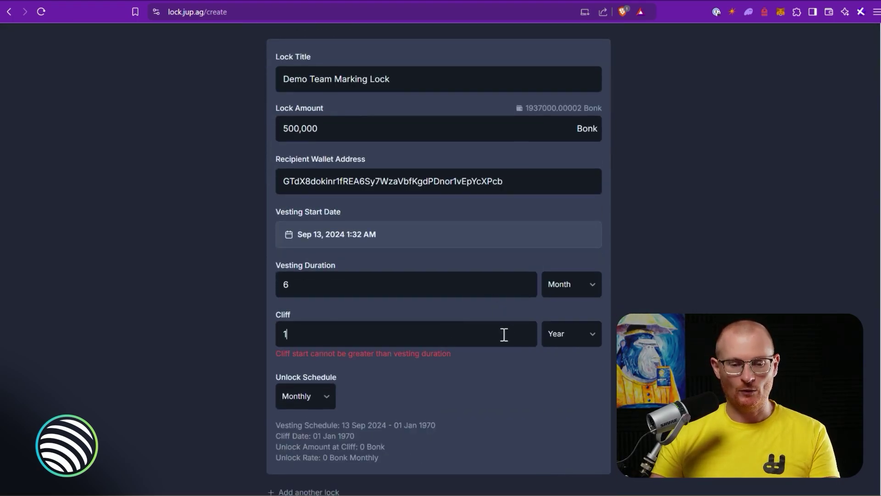
click(566, 334)
click(560, 426)
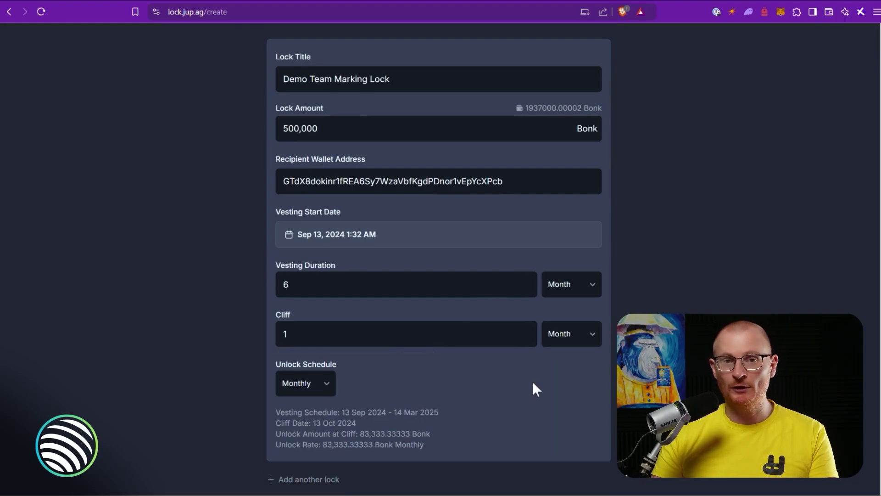
scroll(532, 388, down, 3)
Review the lock and confirm contract creation by entering 'Lock'.
click(464, 402)
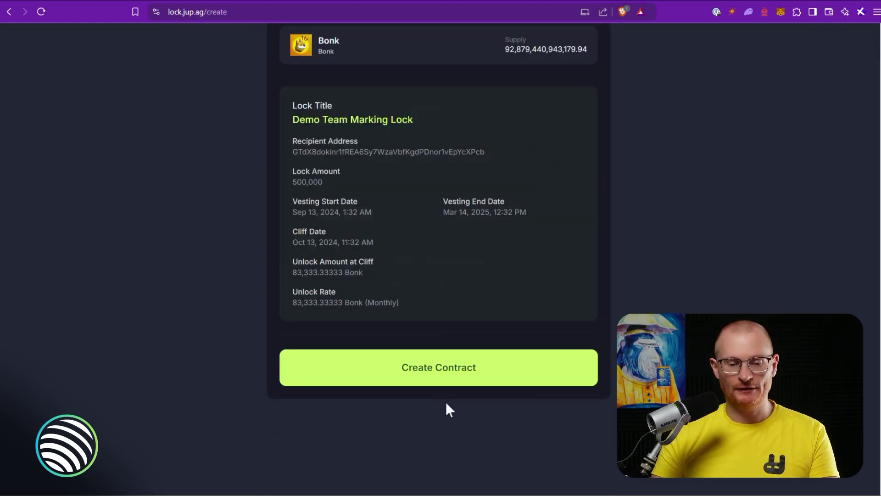
click(443, 376)
click(431, 270)
text(Lock)
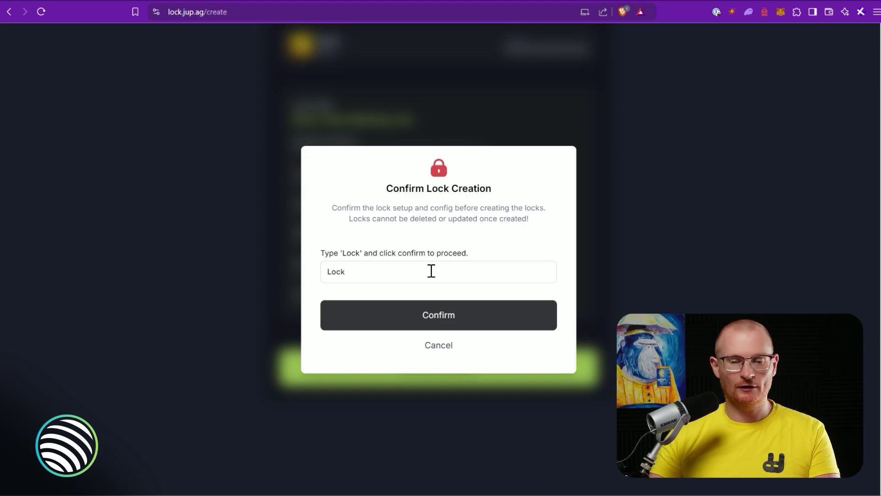
click(437, 317)
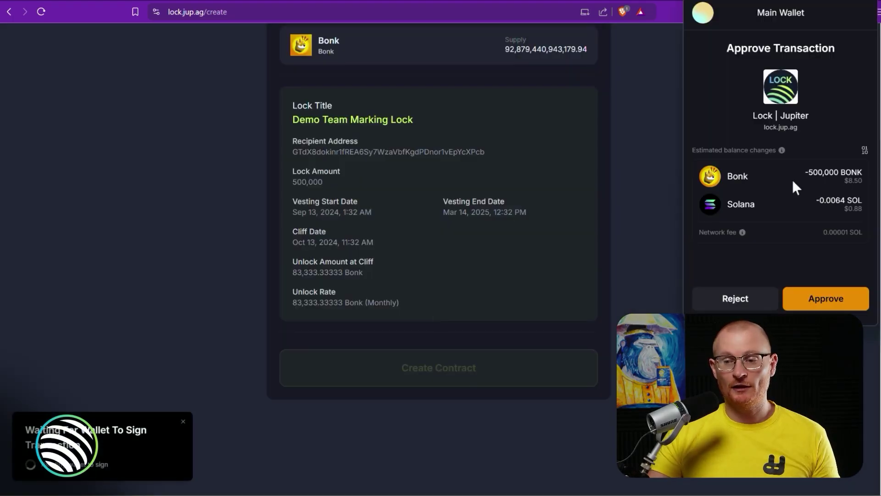
Approve the Demo Team Marking Lock transaction and view Your Locked Tokens with All Locks.
click(811, 298)
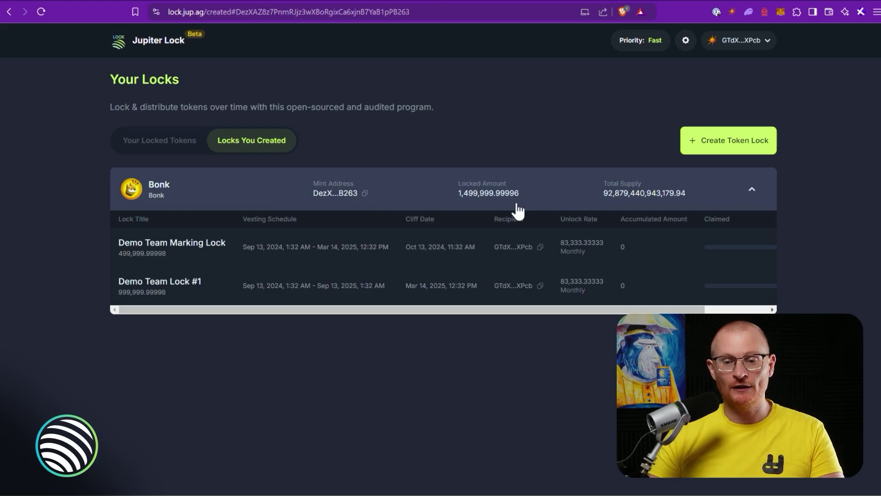
click(165, 143)
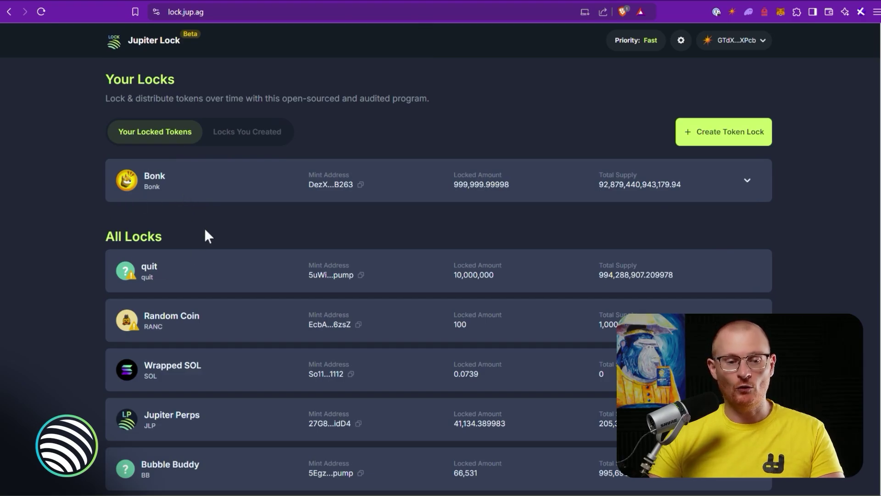
Find Bonk in All Locks and browse its token page listing both demo locks.
scroll(205, 232, down, 15)
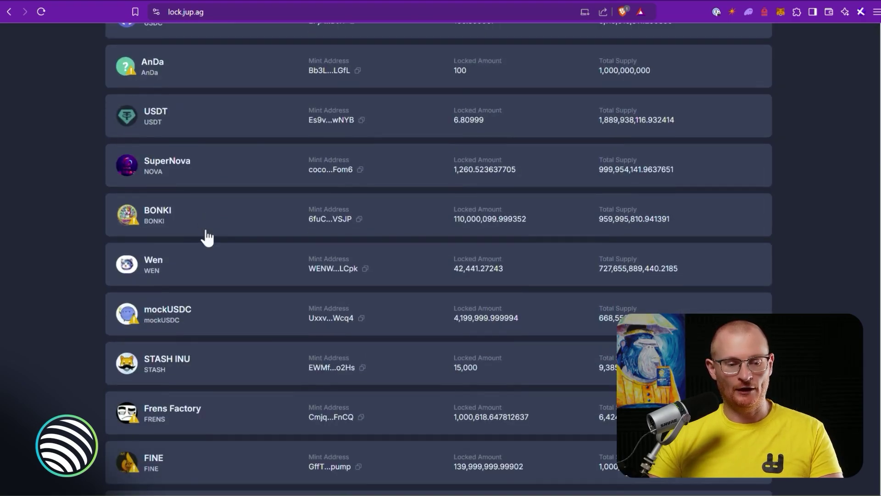
key(ctrl+f)
text(bonk)
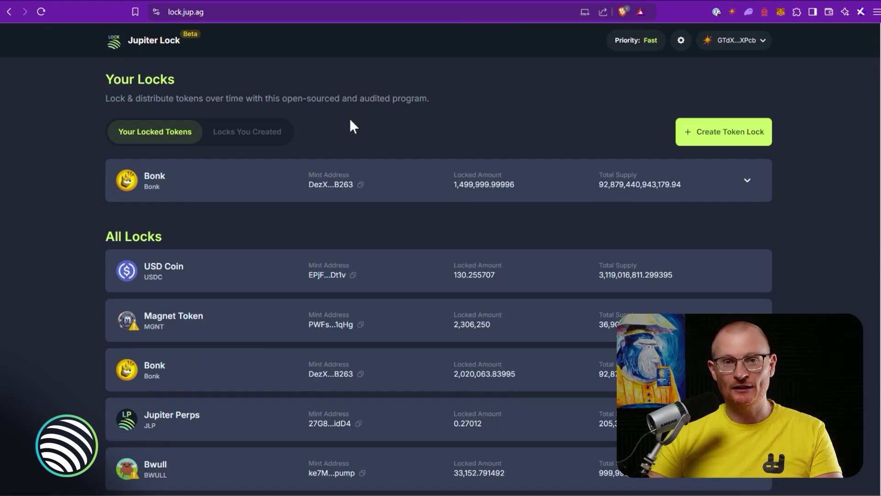
scroll(351, 131, down, 3)
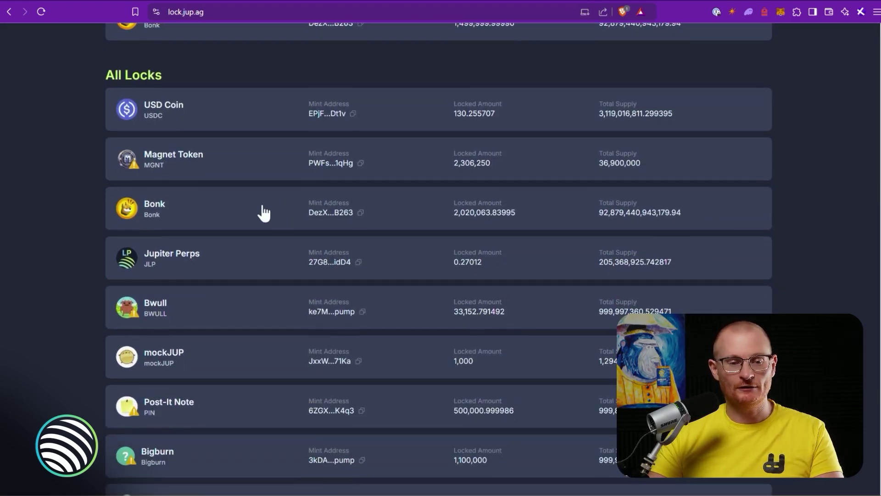
click(264, 212)
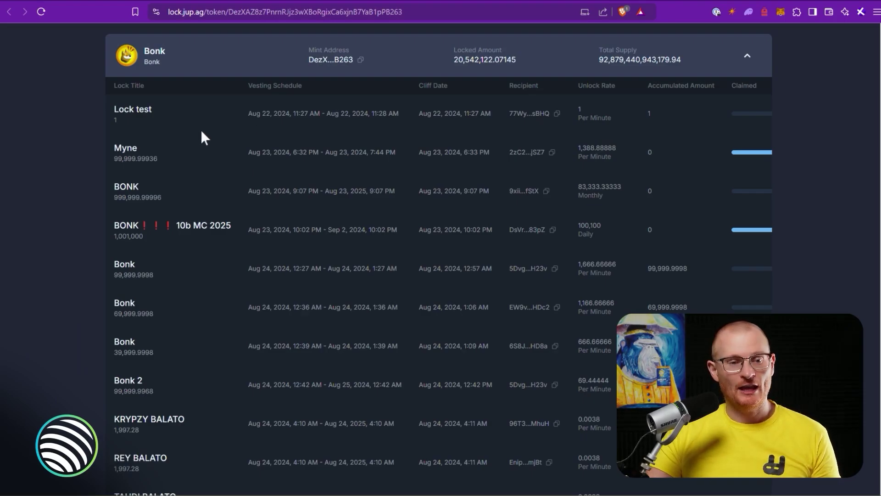
scroll(199, 132, down, 7)
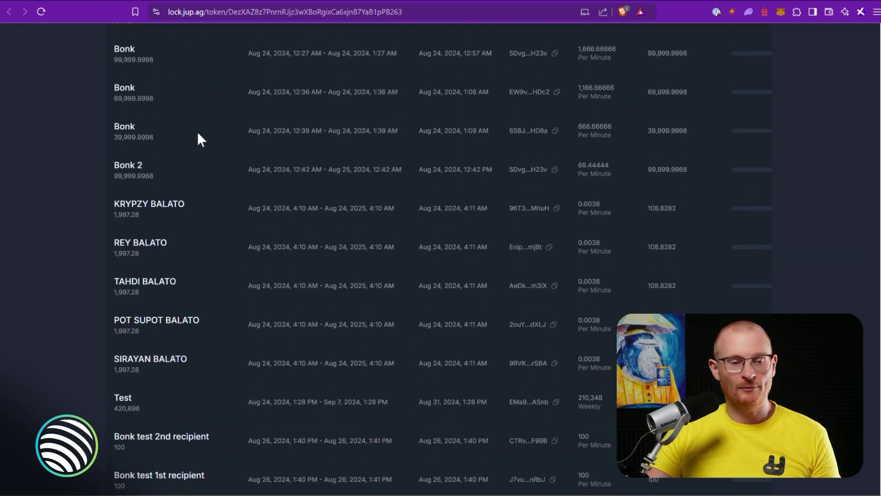
scroll(197, 134, down, 9)
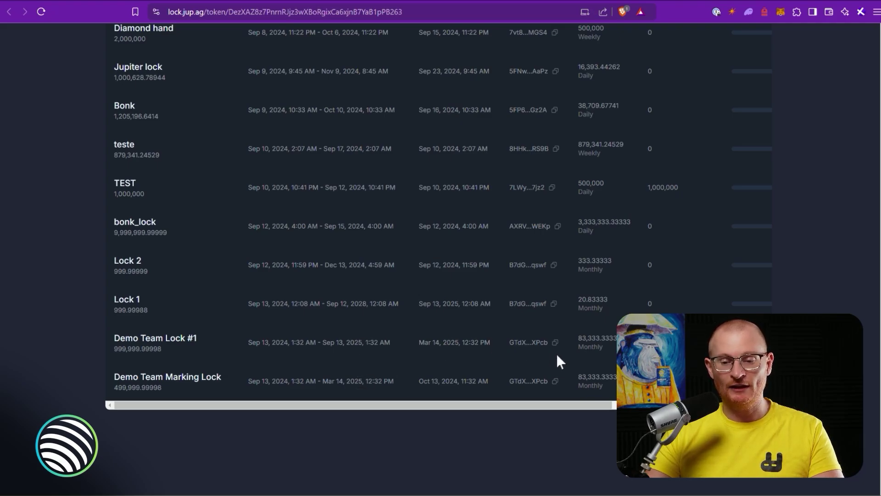
scroll(472, 171, up, 15)
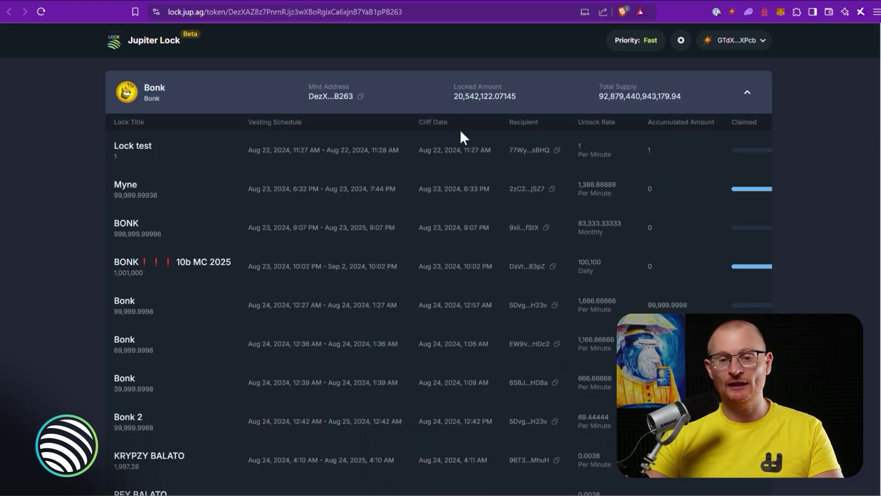
scroll(418, 358, down, 15)
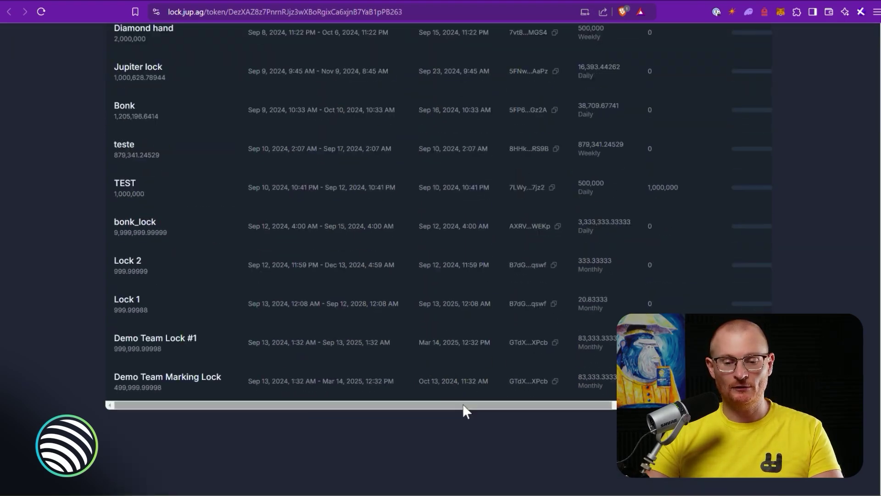
scroll(513, 404, right, 3)
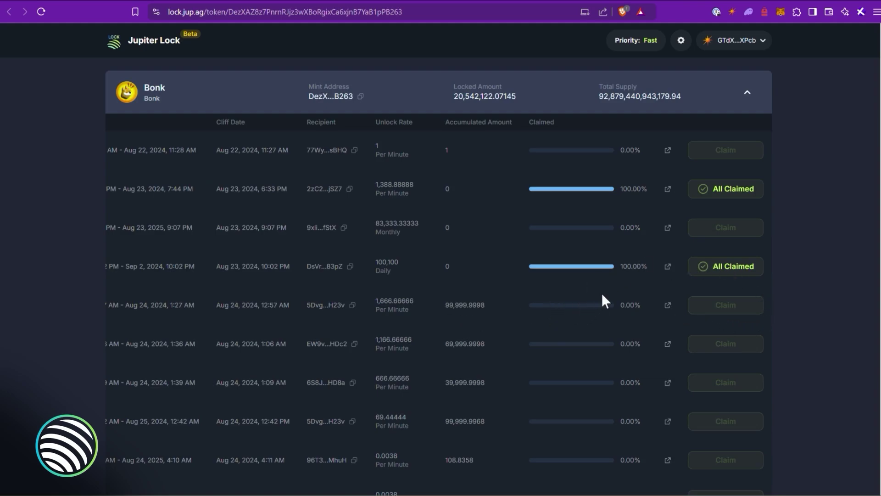
scroll(611, 302, down, 10)
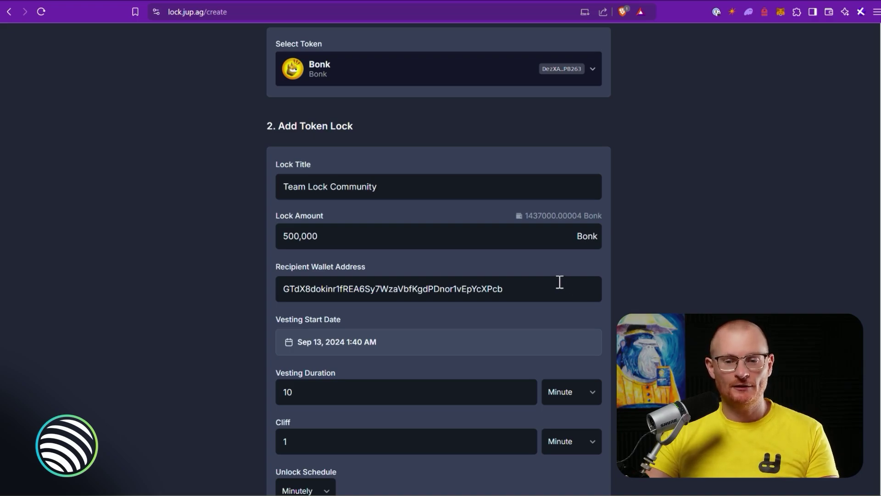
Create the Team Lock Community contract, confirming with 'Lock' and approving in the wallet.
scroll(555, 266, down, 4)
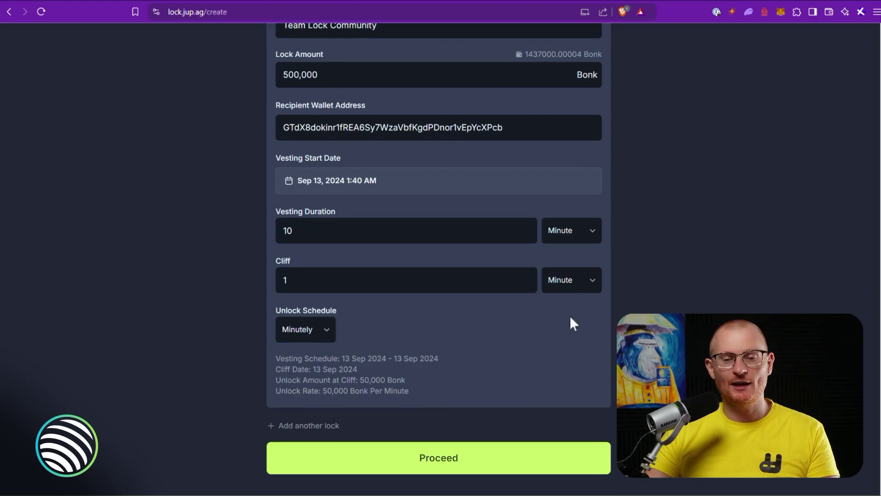
click(521, 459)
click(514, 374)
click(474, 272)
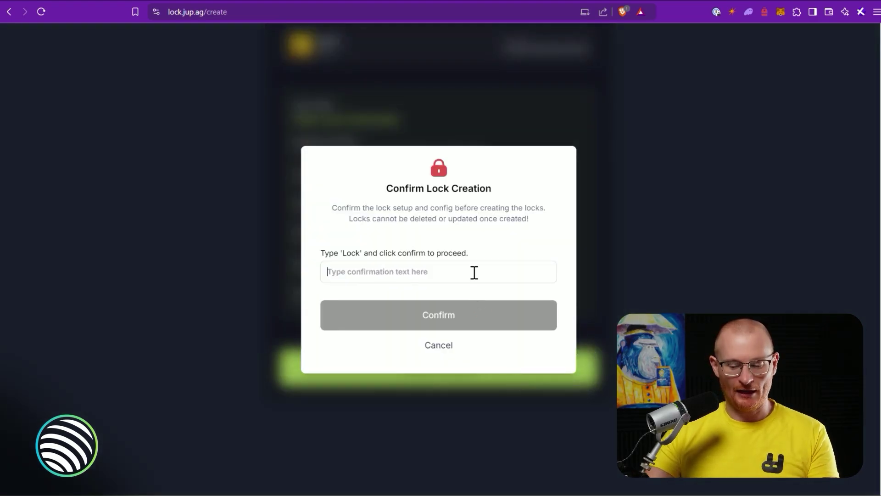
text(Lock)
click(478, 321)
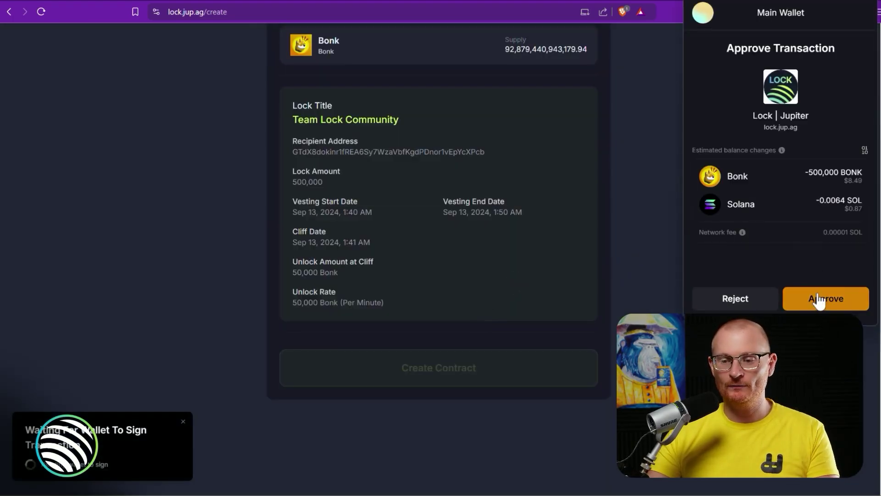
click(818, 299)
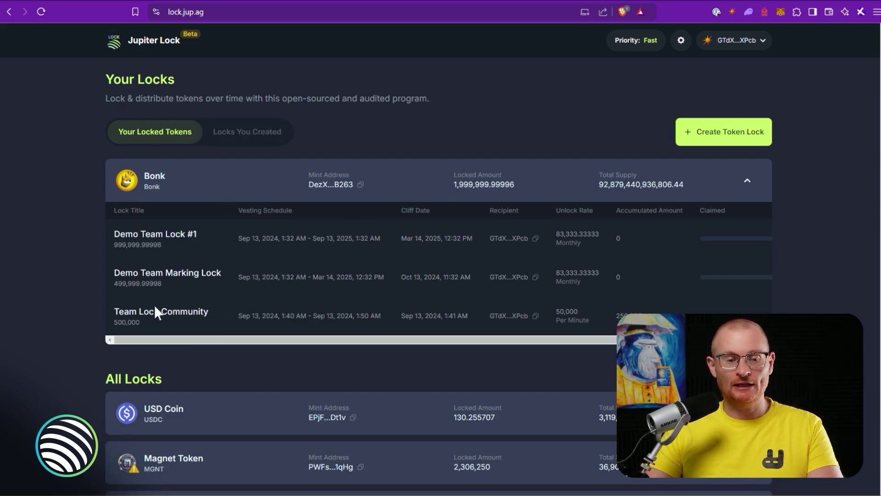
Claim the 250,000 unlocked Bonk from Team Lock Community and approve it in the wallet.
drag(227, 340, 356, 346)
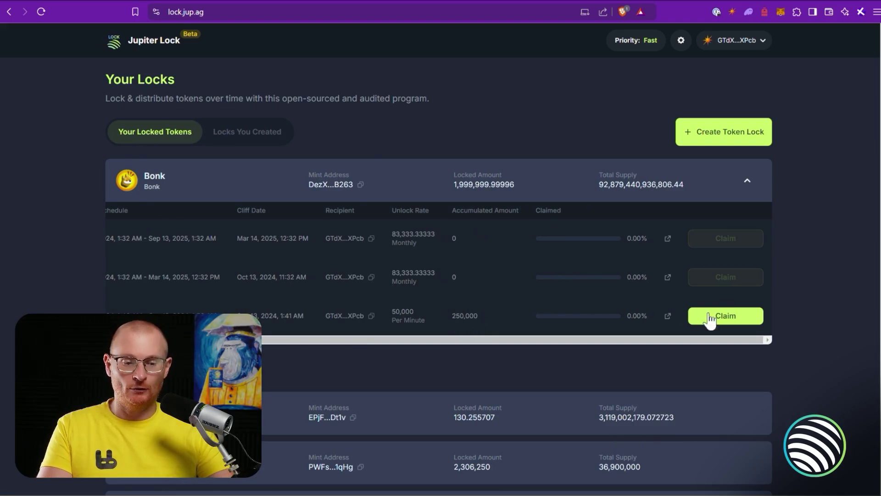
click(735, 317)
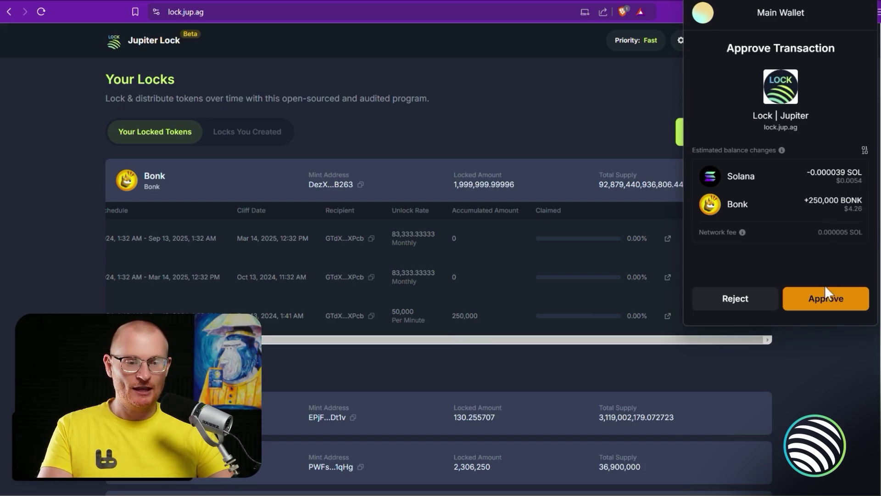
click(825, 298)
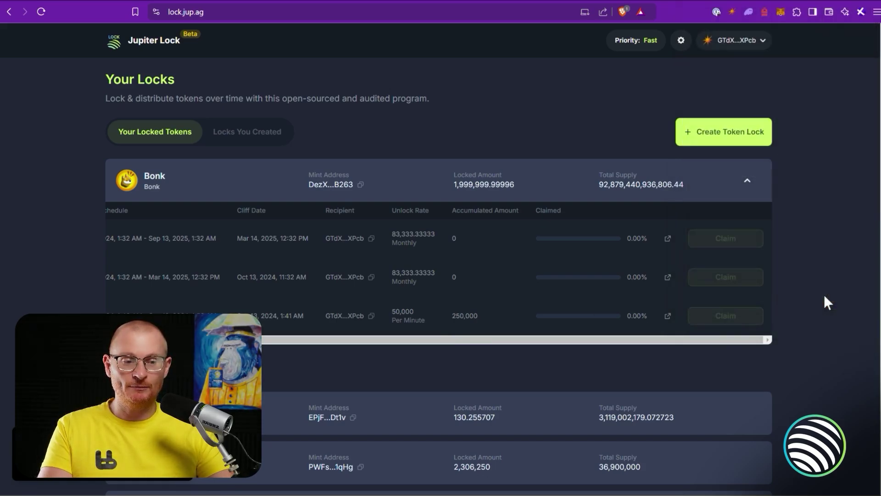